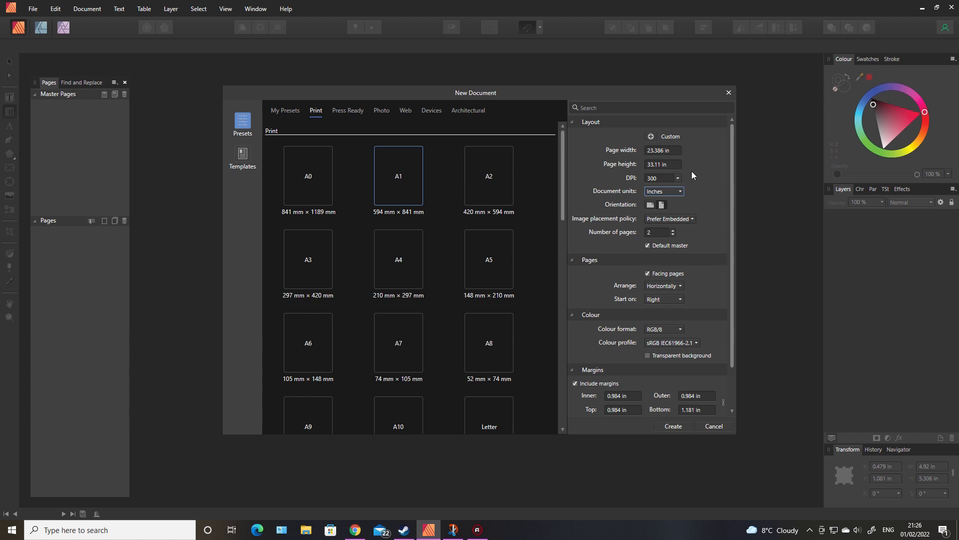
Set the new document's page width to 6 in and page height to 9 in
{"action": "left_click", "coordinate": [669, 150]}
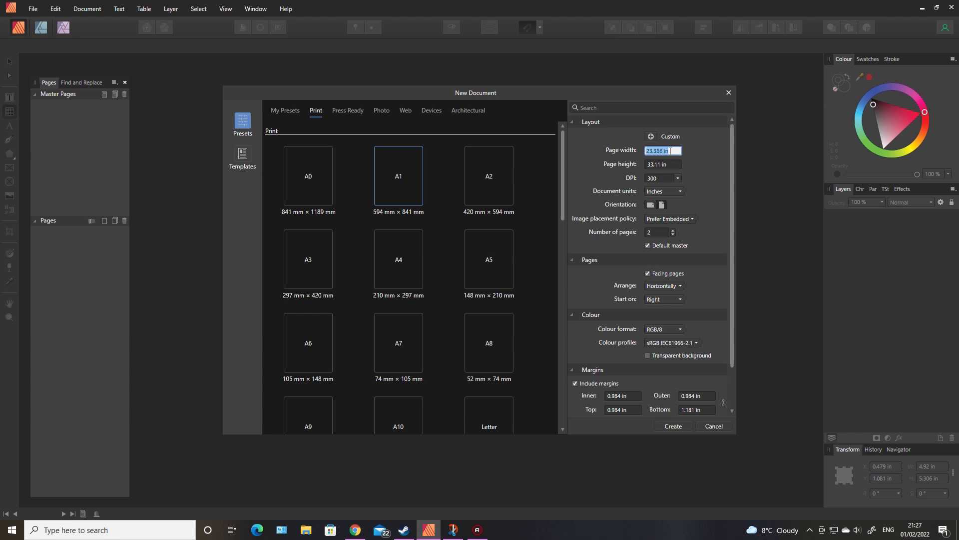
{"action": "type", "text": "6"}
{"action": "key", "text": "Tab"}
{"action": "key", "text": "Tab"}
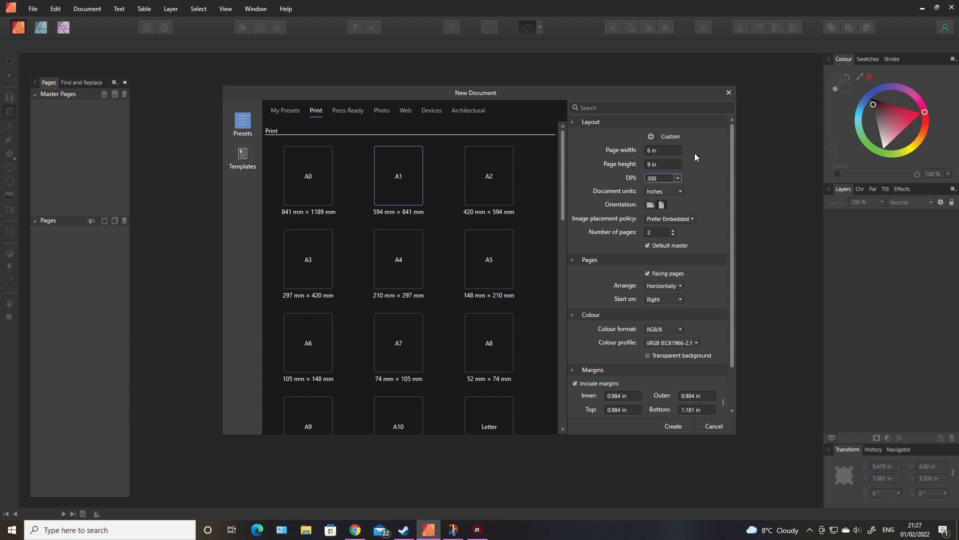
Set the new document's colour format to CMYK/8
{"action": "scroll", "coordinate": [732, 164], "scroll_direction": "down", "scroll_amount": 2}
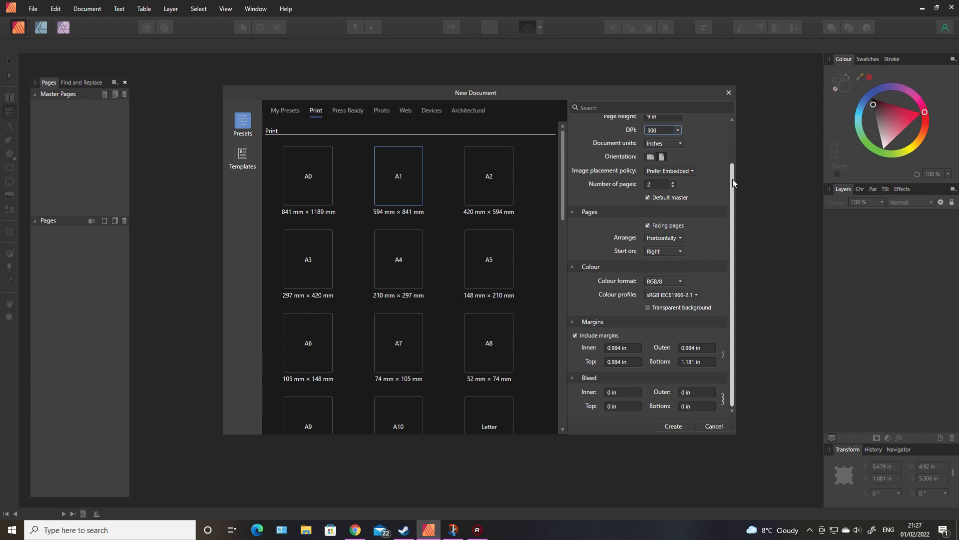
{"action": "left_click", "coordinate": [680, 284]}
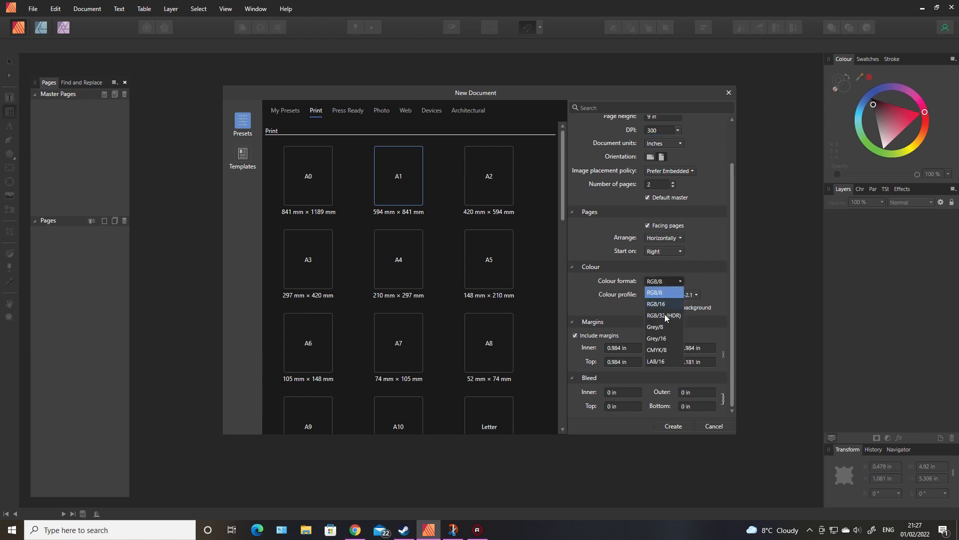
{"action": "left_click", "coordinate": [668, 349]}
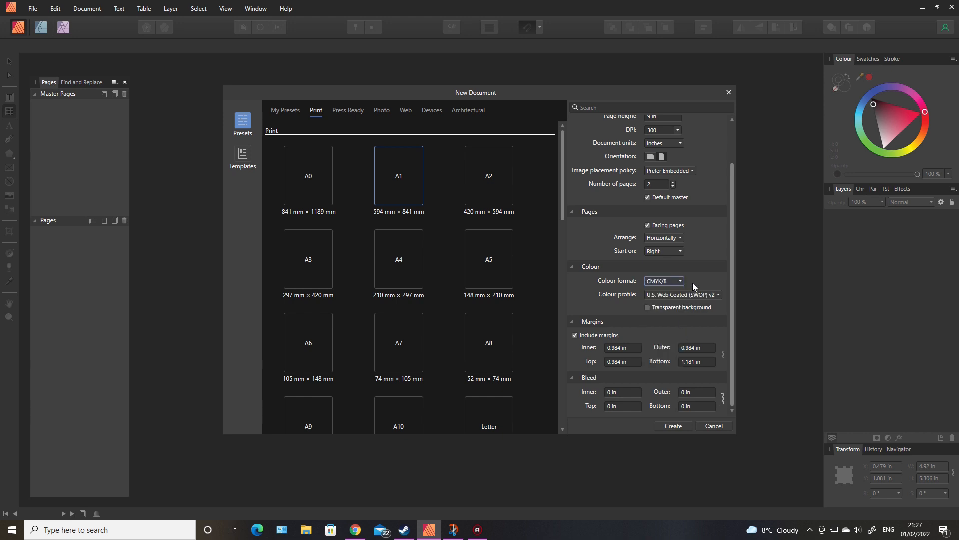
Set the inner margin to 0.325 in and the outer, top and bottom margins to 0.25 in
{"action": "left_click", "coordinate": [617, 348]}
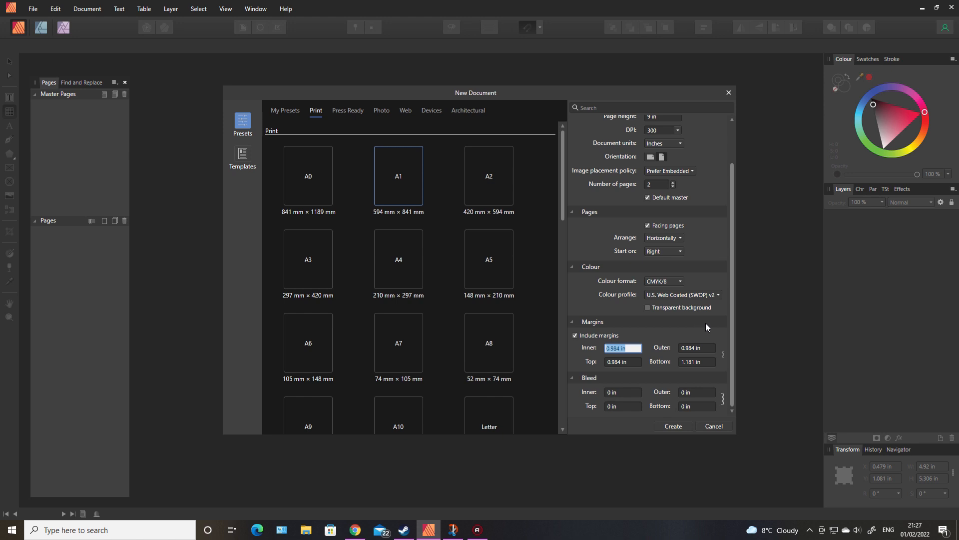
{"action": "type", "text": "0.325"}
{"action": "key", "text": "Tab"}
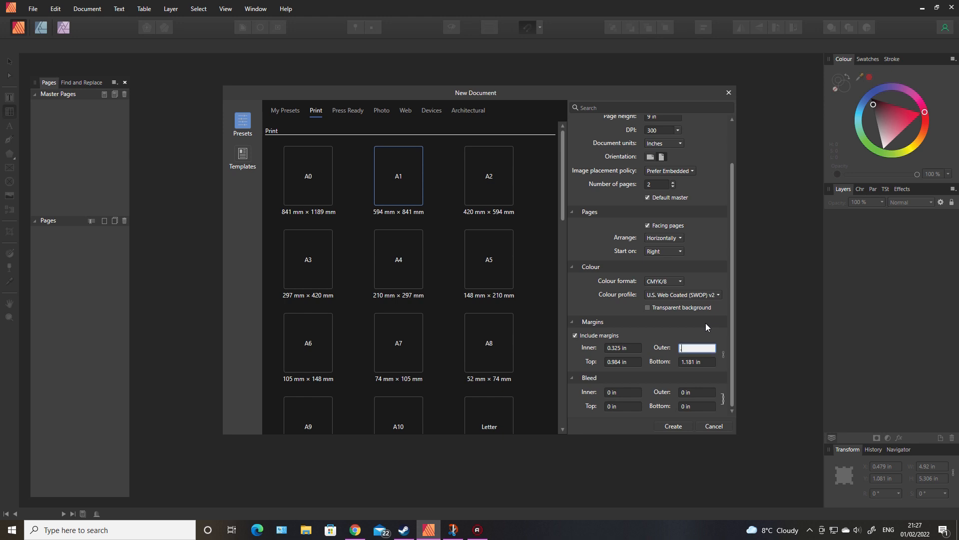
{"action": "key", "text": "Tab"}
{"action": "type", "text": ".25"}
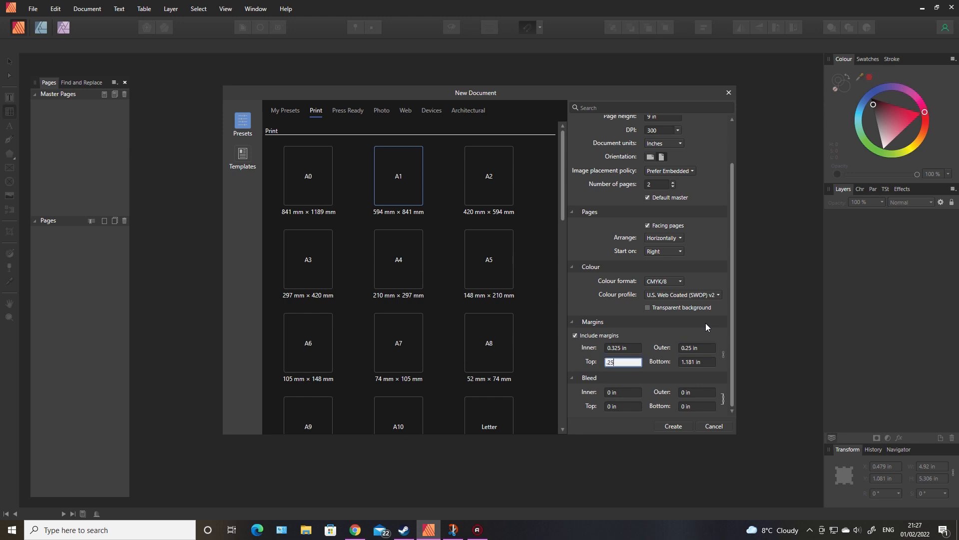
{"action": "key", "text": "Tab"}
{"action": "type", "text": "25"}
{"action": "key", "text": "Return"}
Set the linked bleed values to 0.125 in and create the document
{"action": "left_click", "coordinate": [619, 393]}
{"action": "type", "text": ".125"}
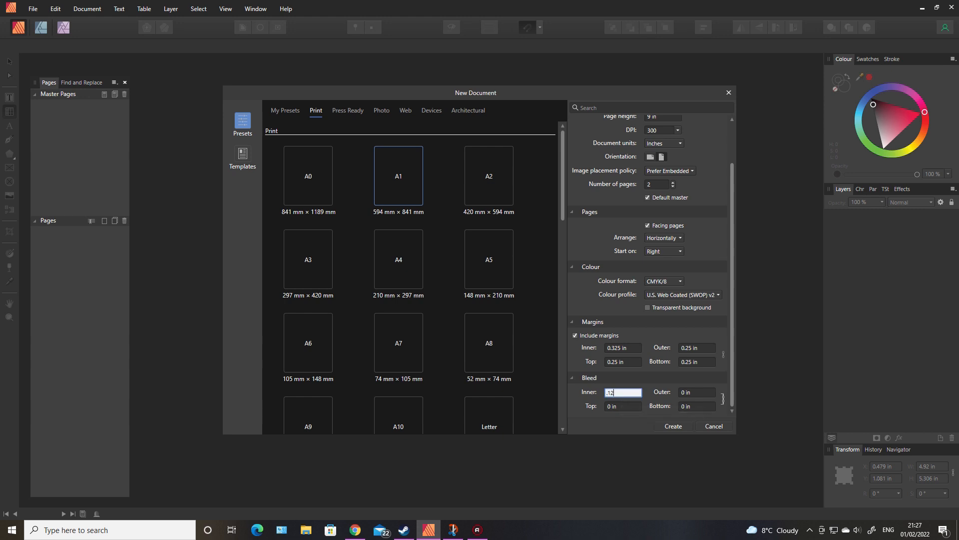
{"action": "key", "text": "Tab"}
{"action": "left_click", "coordinate": [669, 428]}
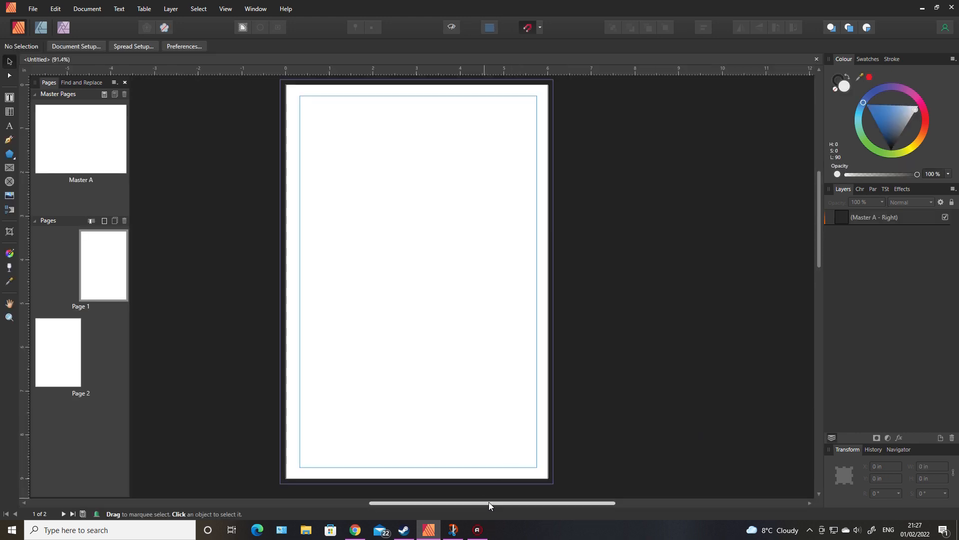
Open the Master A spread and draw a table about 5.425 by 3.472 in from the left page's top margin, spanning the margin width
{"action": "left_click_drag", "start_coordinate": [489, 502], "coordinate": [479, 502]}
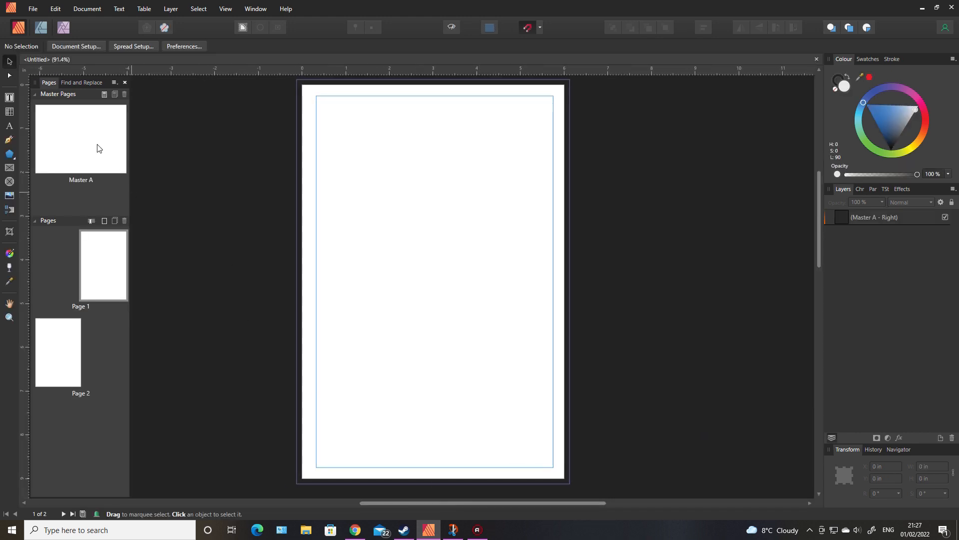
{"action": "double_click", "coordinate": [97, 148]}
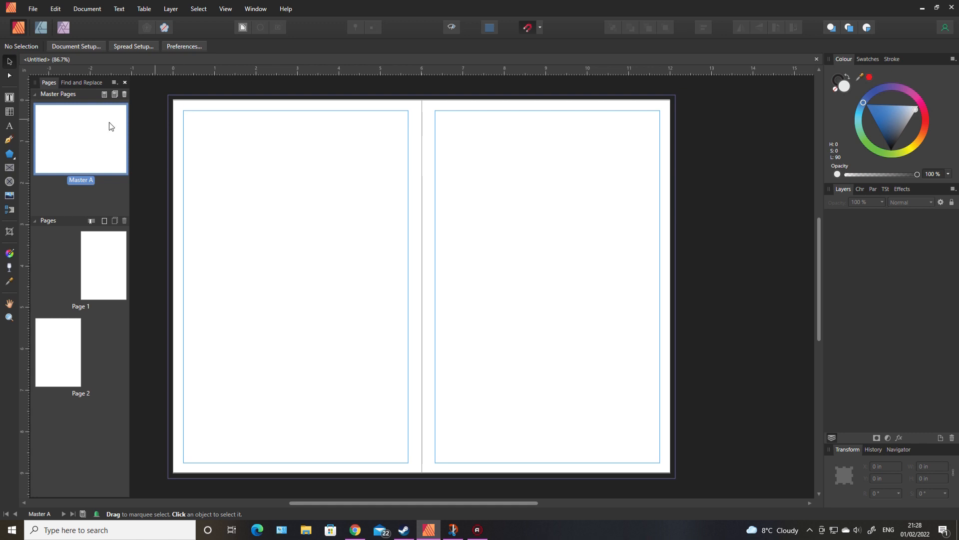
{"action": "left_click", "coordinate": [9, 111]}
{"action": "left_click_drag", "start_coordinate": [184, 114], "coordinate": [410, 256]}
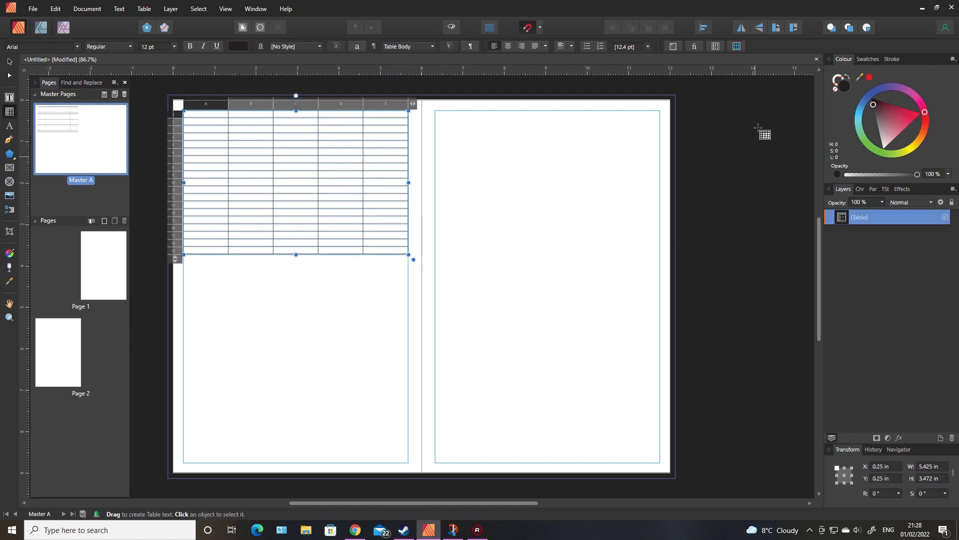
Set the table frame's insets to 0.125 in and stretch the table down to the page's bottom margin
{"action": "left_click", "coordinate": [717, 46]}
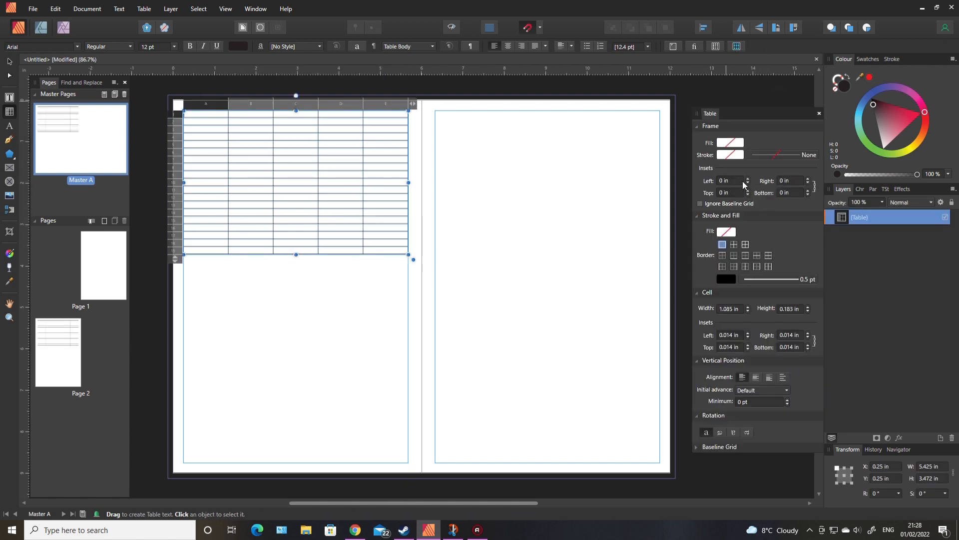
{"action": "left_click", "coordinate": [727, 183]}
{"action": "type", "text": "0.125"}
{"action": "key", "text": "Return"}
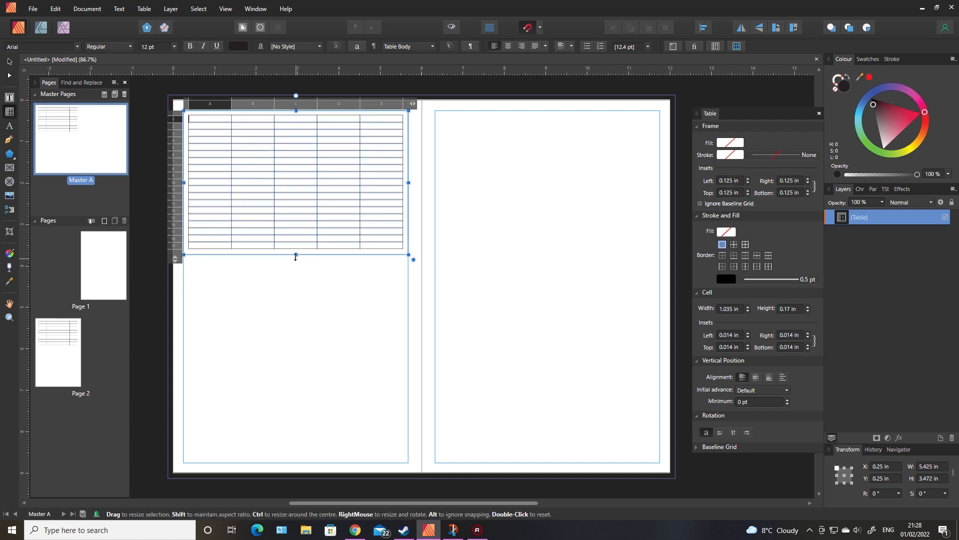
{"action": "left_click_drag", "start_coordinate": [295, 255], "coordinate": [286, 463]}
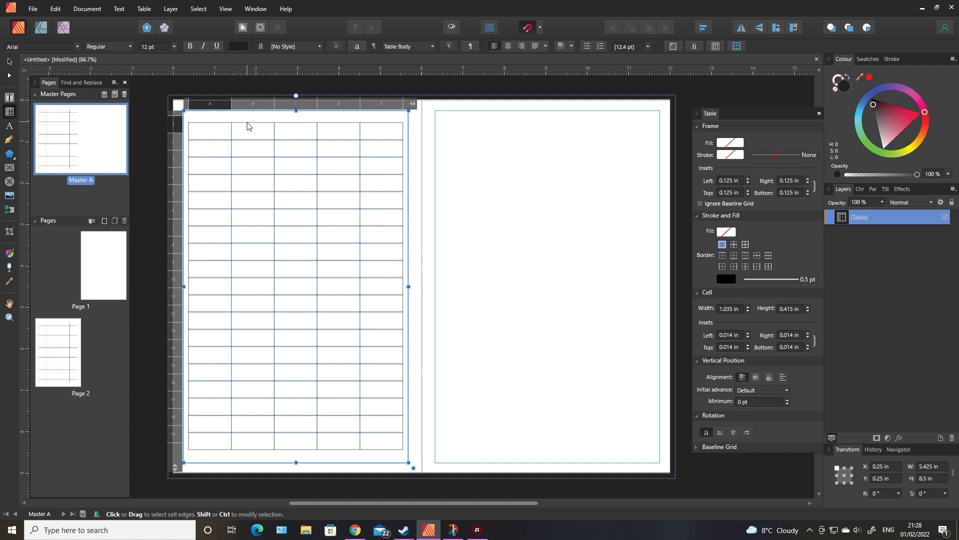
Centre the text horizontally and vertically in all five columns of the table
{"action": "left_click_drag", "start_coordinate": [220, 105], "coordinate": [380, 114]}
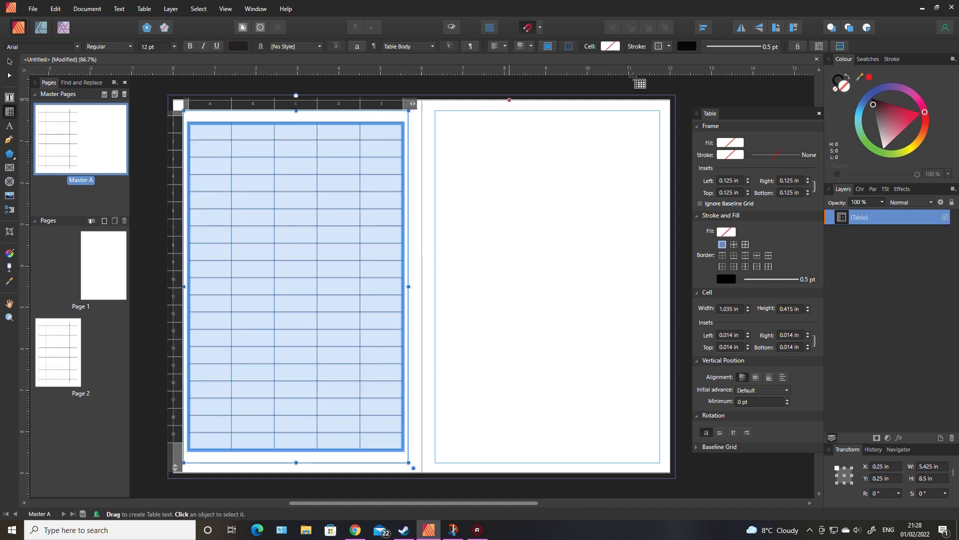
{"action": "left_click", "coordinate": [496, 47]}
{"action": "left_click", "coordinate": [531, 46]}
{"action": "left_click", "coordinate": [528, 70]}
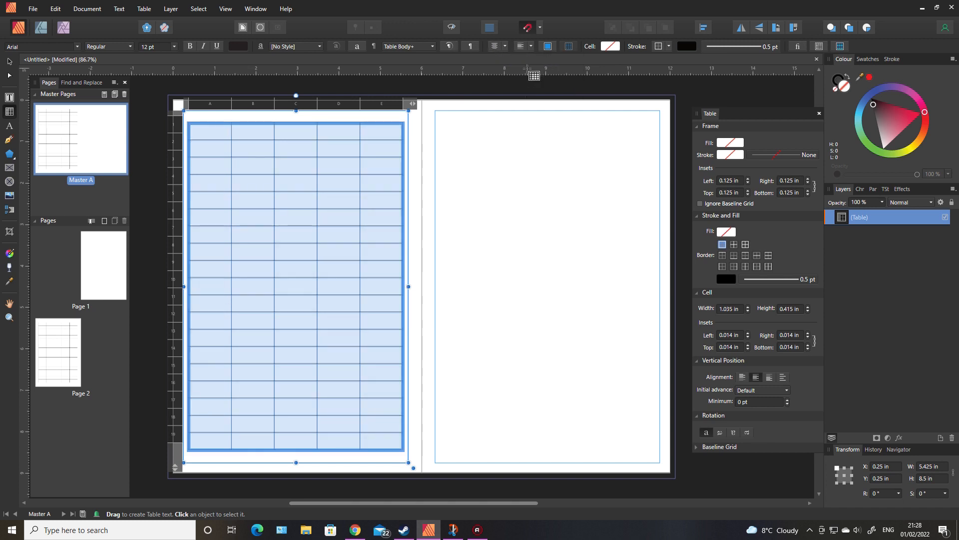
Enter the headings DATE and NAME in the first two cells of the table's first row
{"action": "left_click", "coordinate": [212, 132]}
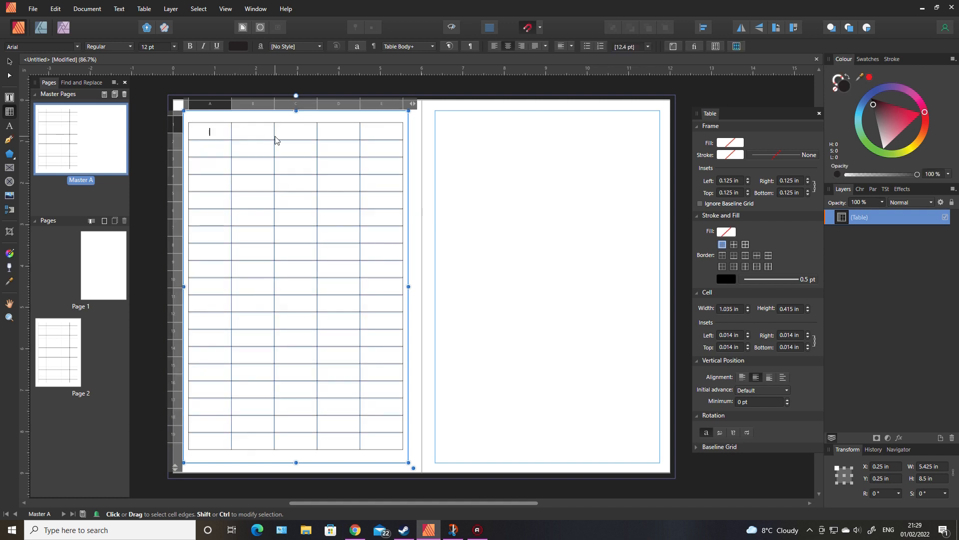
{"action": "type", "text": "DATE"}
{"action": "key", "text": "Escape"}
{"action": "key", "text": "Tab"}
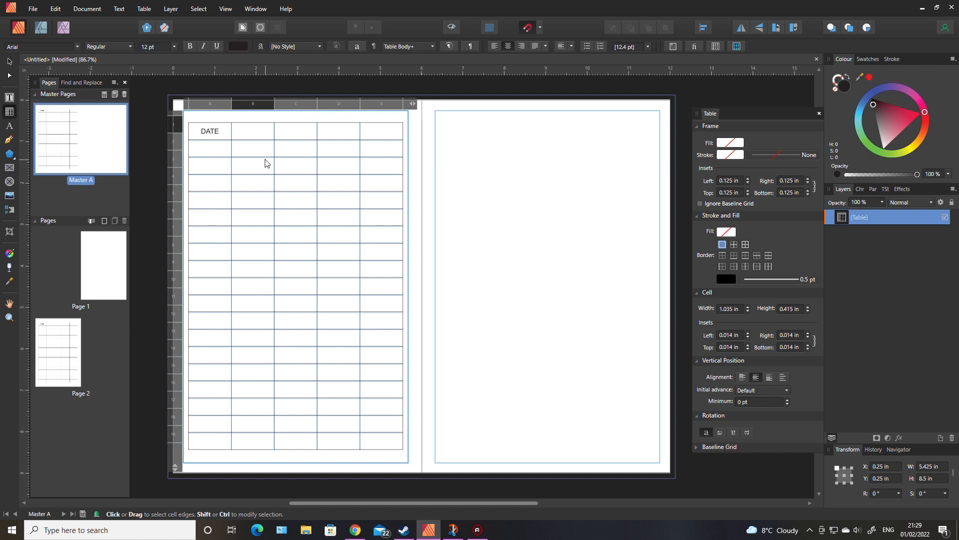
{"action": "type", "text": "NAME"}
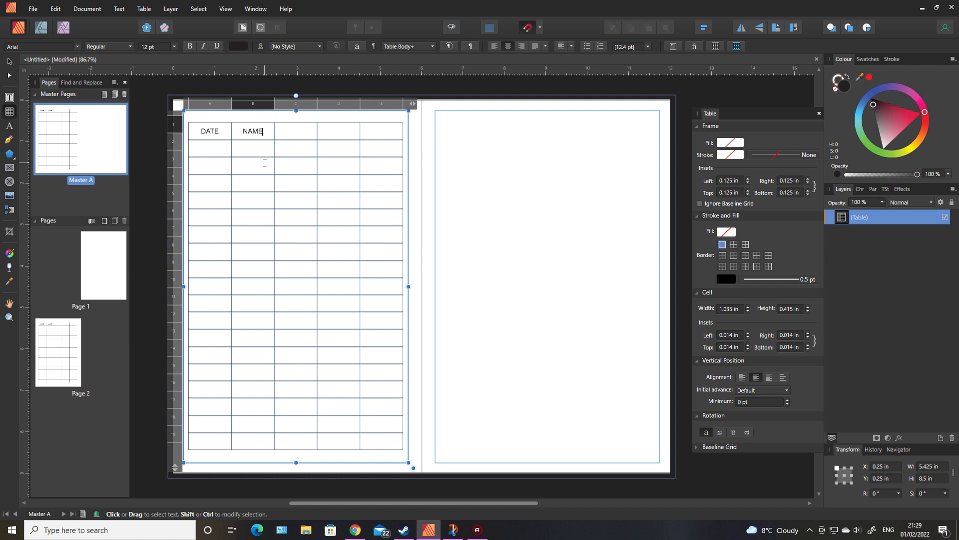
{"action": "key", "text": "Tab"}
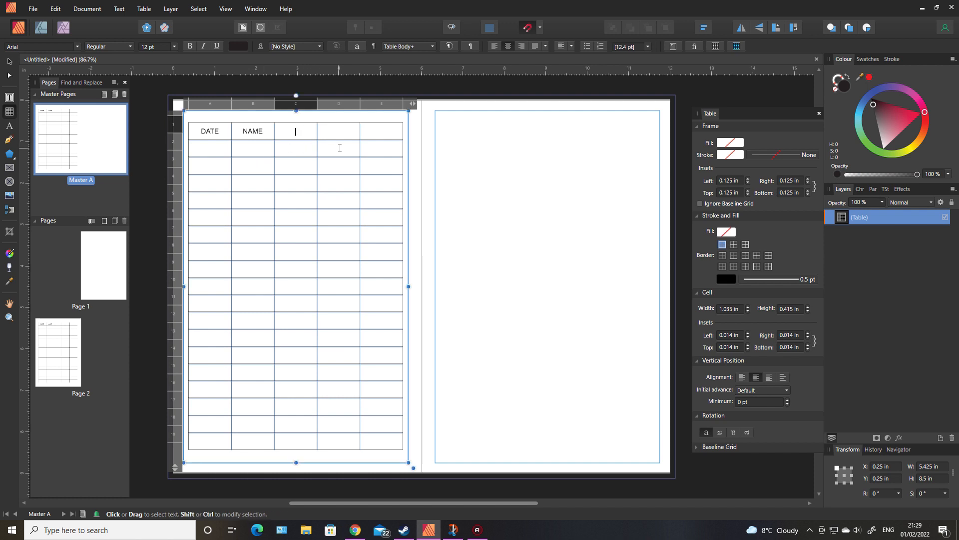
Merge the third and fourth cells of the first row and enter the heading JOURNEY
{"action": "left_click_drag", "start_coordinate": [299, 131], "coordinate": [330, 131]}
{"action": "right_click", "coordinate": [320, 131]}
{"action": "left_click", "coordinate": [335, 135]}
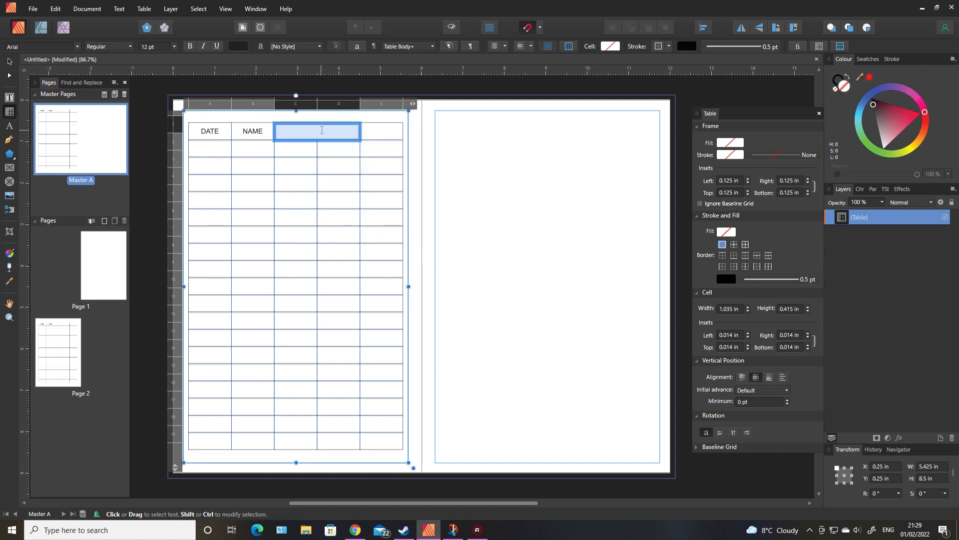
{"action": "left_click", "coordinate": [321, 130]}
{"action": "type", "text": "JOURNEY"}
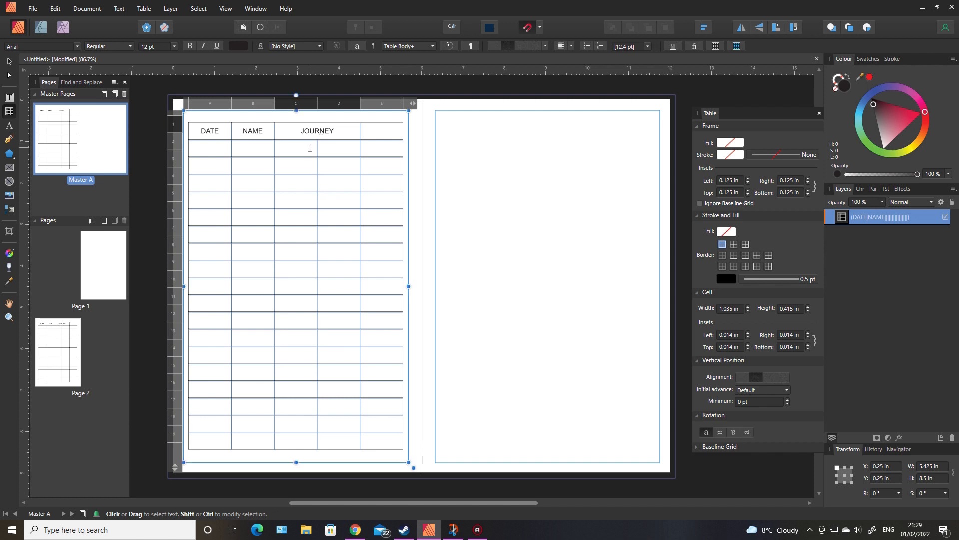
Enter the subheadings START and DESTINATION in the two cells below JOURNEY
{"action": "left_click", "coordinate": [305, 149]}
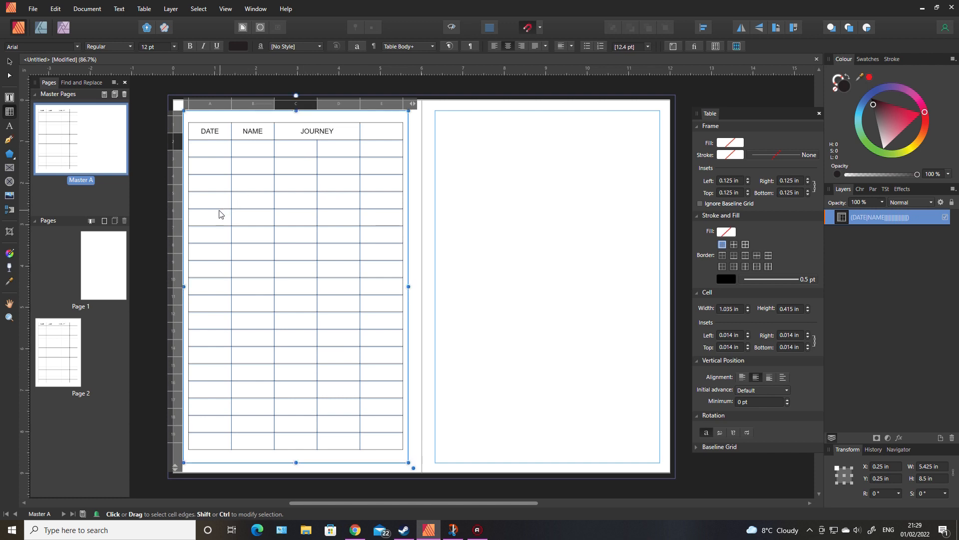
{"action": "type", "text": "S"}
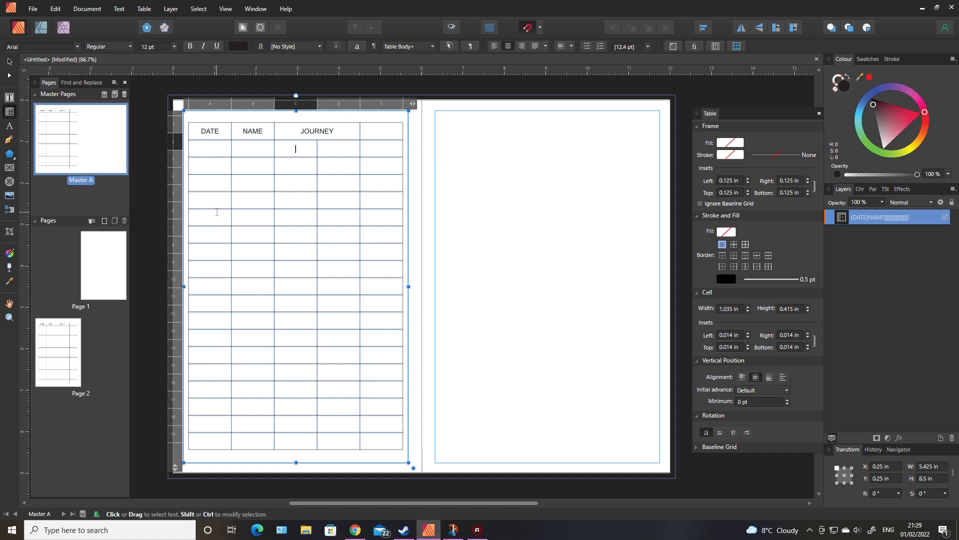
{"action": "type", "text": "TR"}
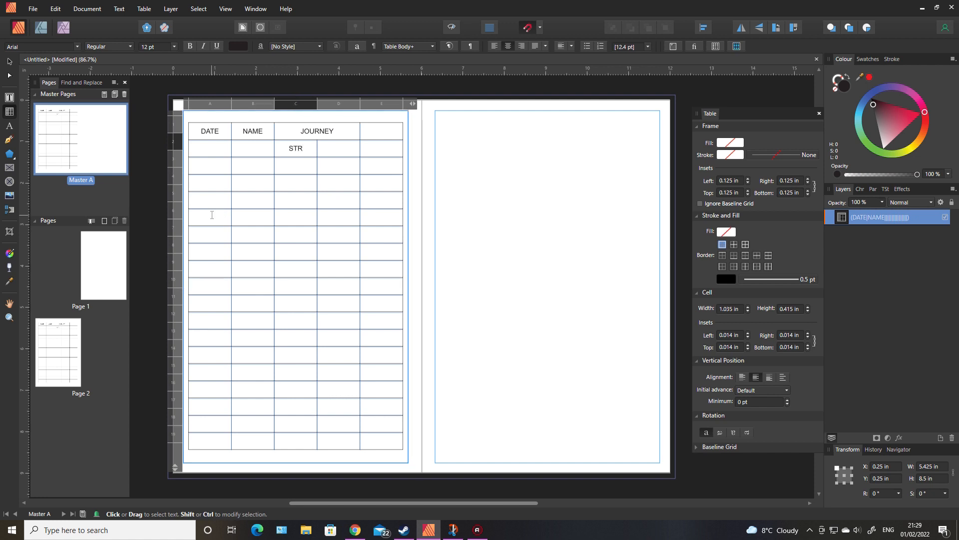
{"action": "key", "text": "BackSpace"}
{"action": "type", "text": "ART"}
{"action": "key", "text": "Tab"}
{"action": "type", "text": "DESTINA"}
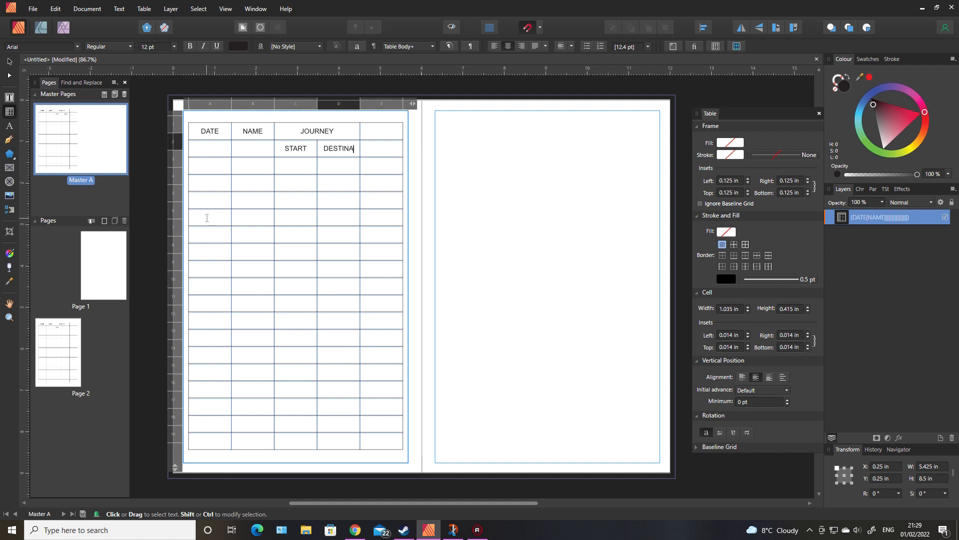
{"action": "type", "text": "TION"}
{"action": "key", "text": "Escape"}
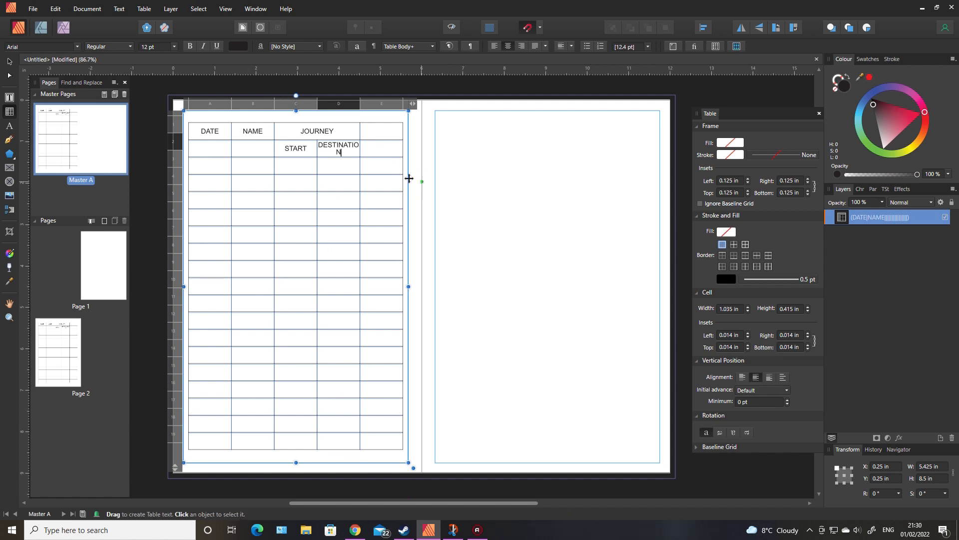
Merge the top two cells of the last column and enter the heading BUSINESS/PERSONAL
{"action": "left_click", "coordinate": [372, 131]}
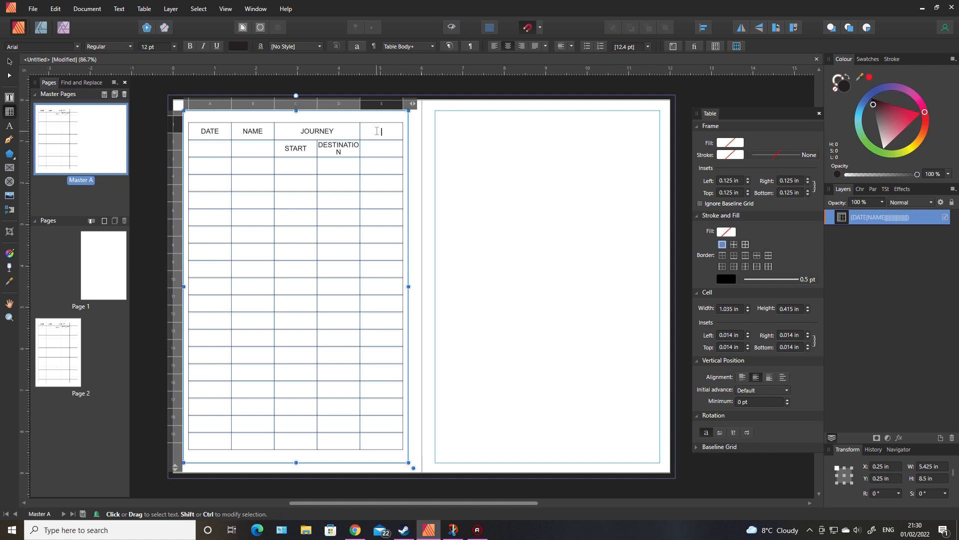
{"action": "left_click_drag", "start_coordinate": [378, 131], "coordinate": [395, 146]}
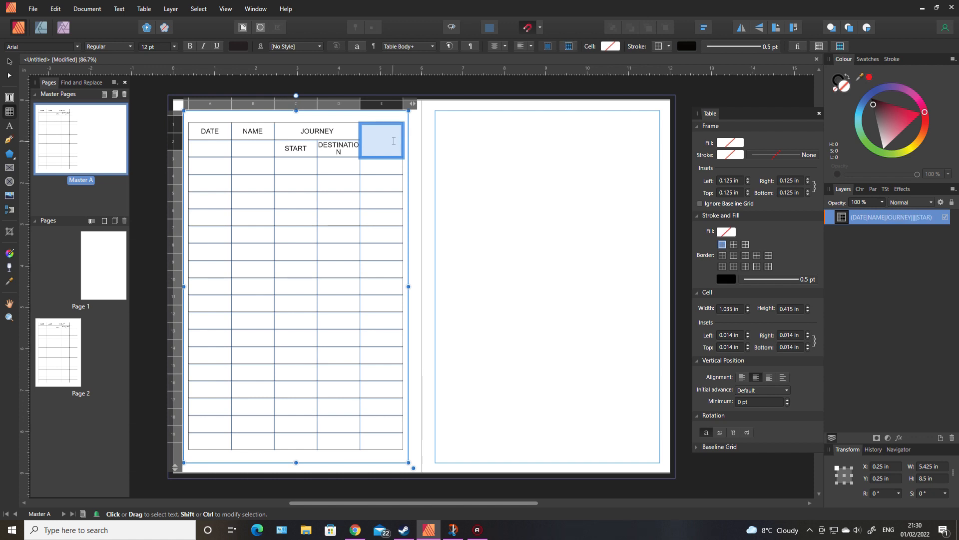
{"action": "left_click", "coordinate": [394, 141]}
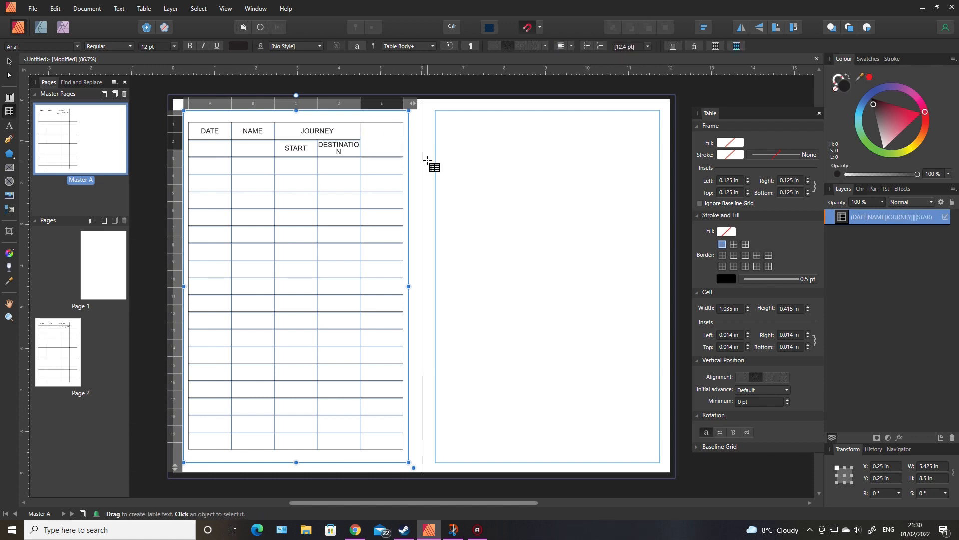
{"action": "type", "text": "BUS"}
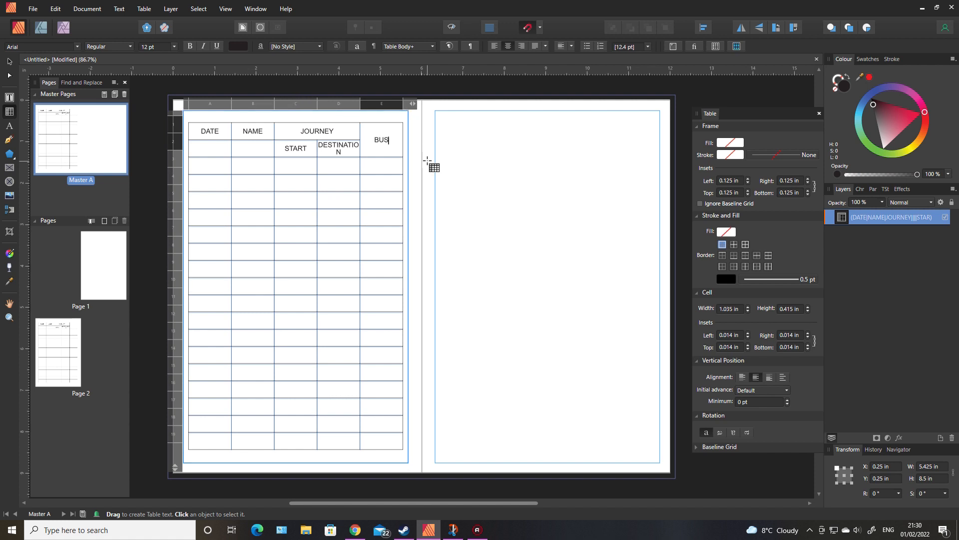
{"action": "type", "text": "INESS"}
{"action": "type", "text": "/PERS"}
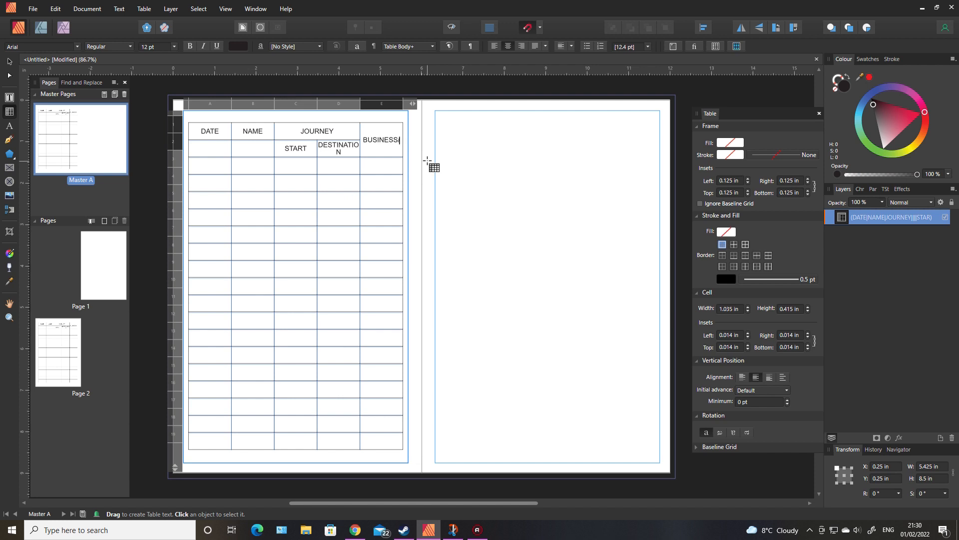
{"action": "type", "text": "ONAL"}
{"action": "key", "text": "Escape"}
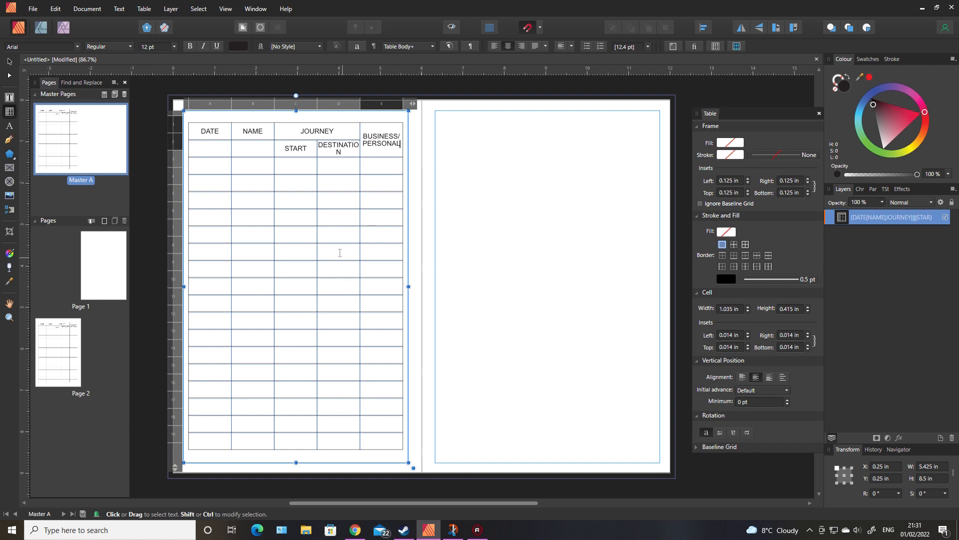
Set the text size of the table's two heading rows to 10 pt
{"action": "left_click_drag", "start_coordinate": [194, 128], "coordinate": [382, 148]}
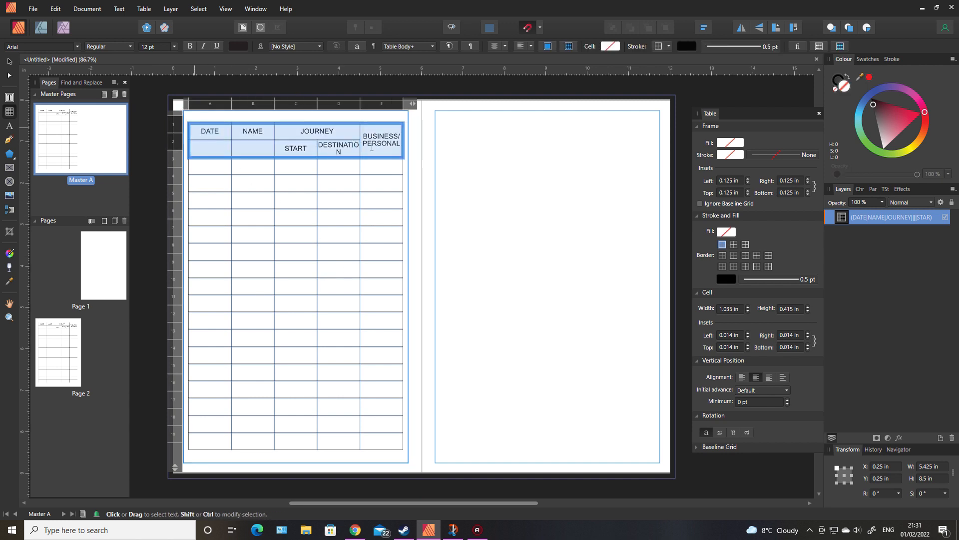
{"action": "left_click", "coordinate": [151, 47]}
{"action": "type", "text": "10"}
{"action": "key", "text": "Return"}
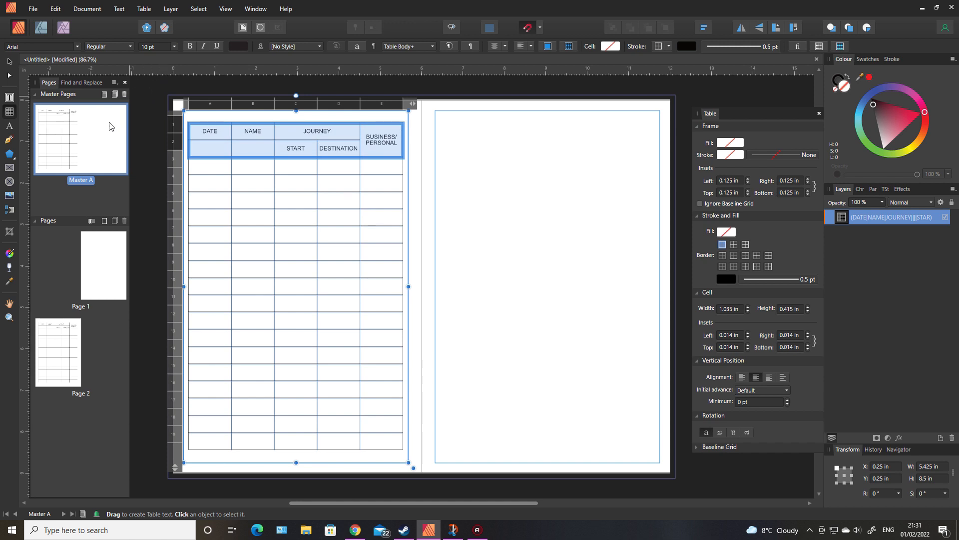
Merge the DATE cell with the cell beneath it, and merge the NAME cell with the cell beneath it
{"action": "left_click", "coordinate": [202, 131]}
{"action": "left_click_drag", "start_coordinate": [203, 131], "coordinate": [206, 146]}
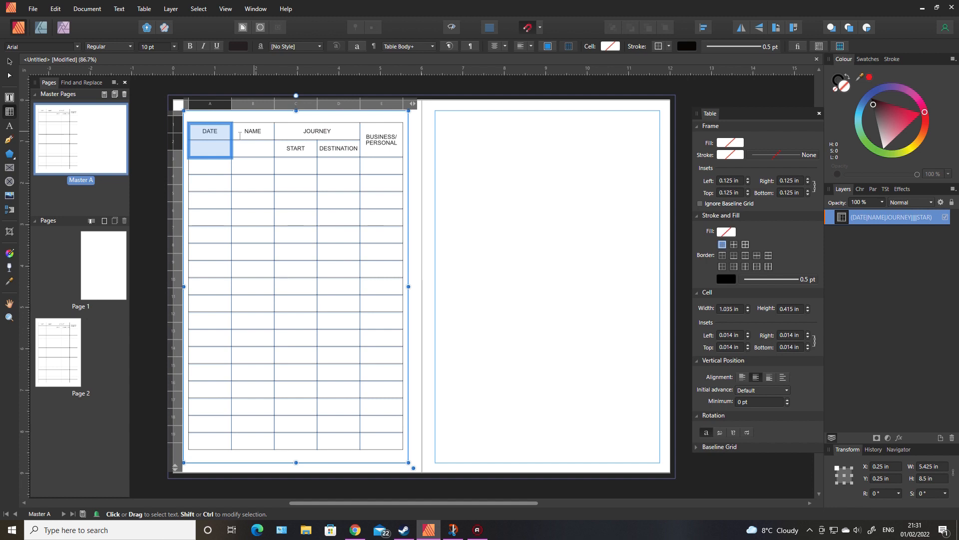
{"action": "right_click", "coordinate": [211, 141]}
{"action": "left_click", "coordinate": [237, 143]}
{"action": "left_click_drag", "start_coordinate": [244, 131], "coordinate": [246, 140]}
{"action": "right_click", "coordinate": [247, 140]}
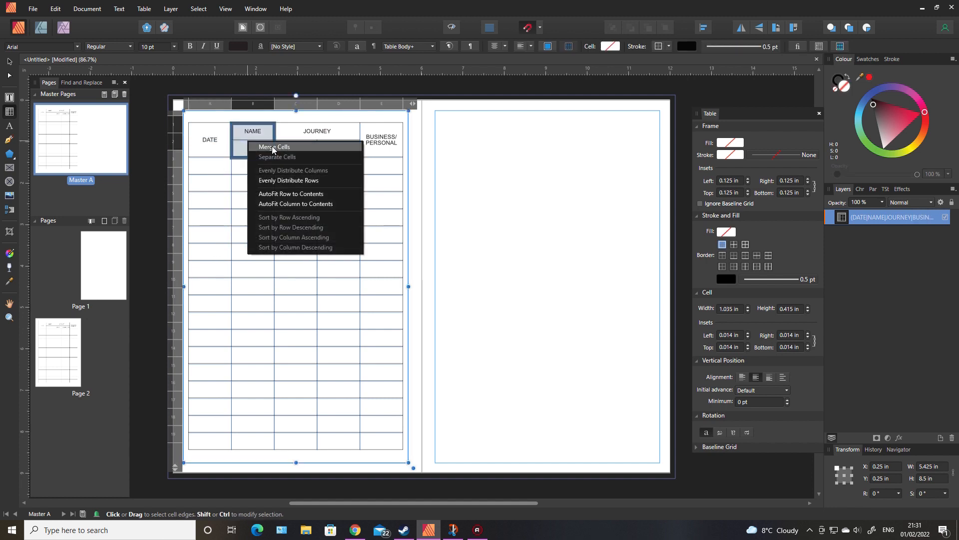
{"action": "left_click", "coordinate": [272, 147]}
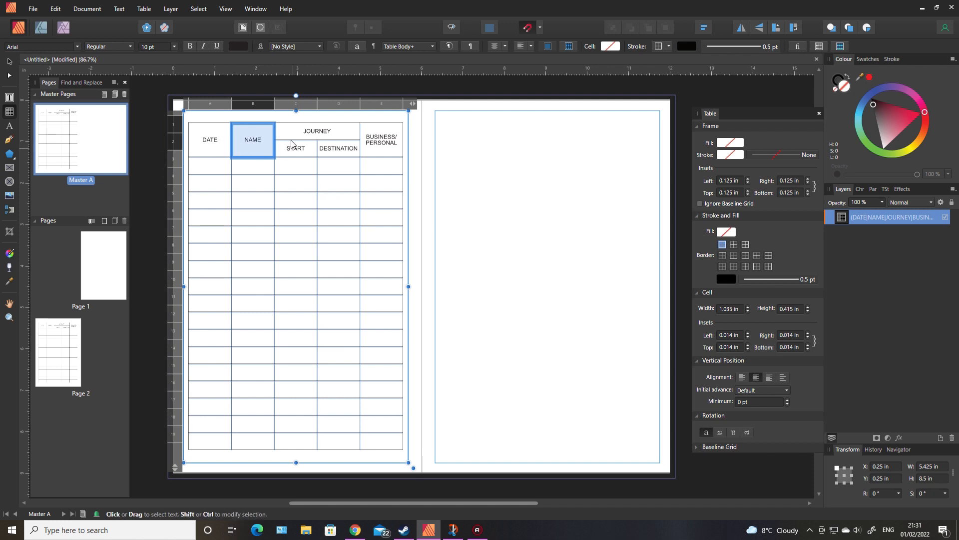
Set the bottom border of the table's heading rows to a 4 pt stroke and deselect the table
{"action": "left_click", "coordinate": [213, 147]}
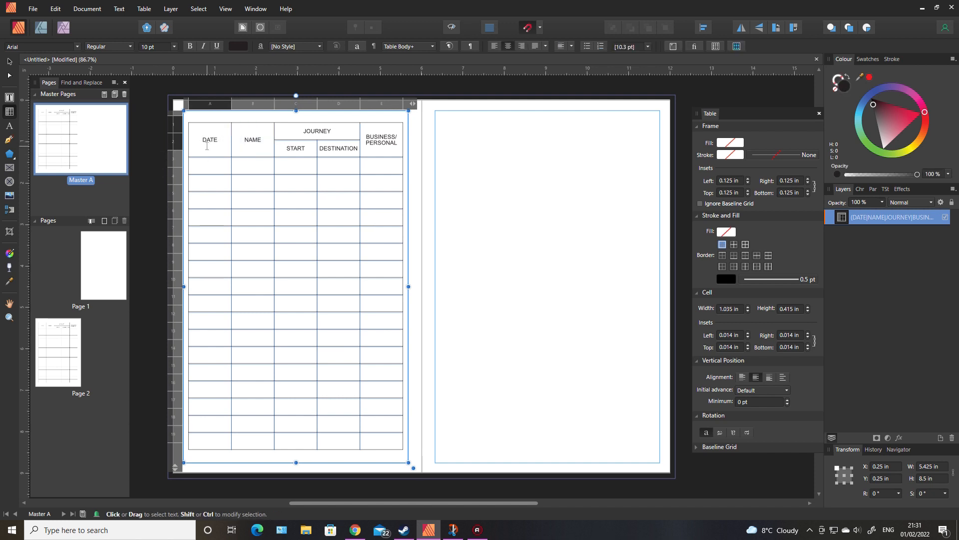
{"action": "left_click_drag", "start_coordinate": [201, 148], "coordinate": [400, 147]}
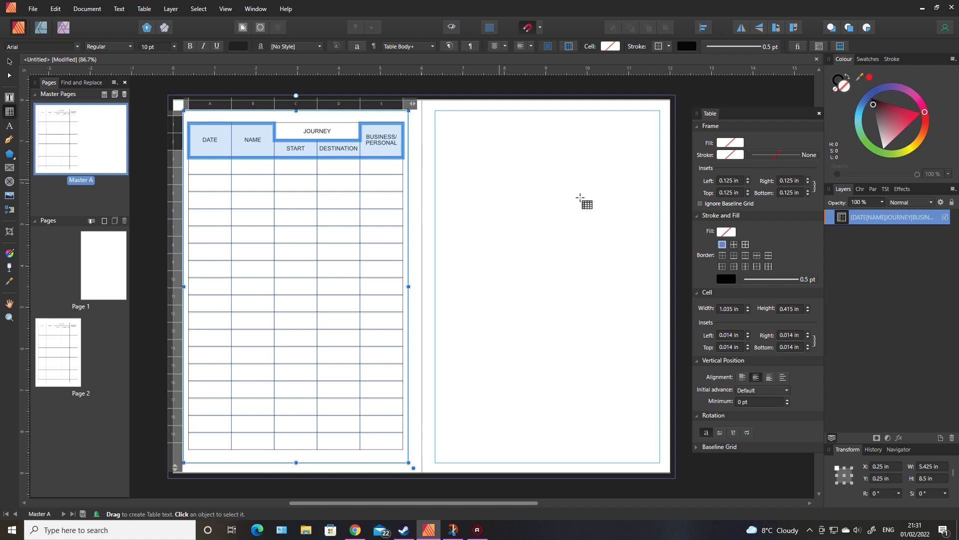
{"action": "left_click", "coordinate": [734, 256]}
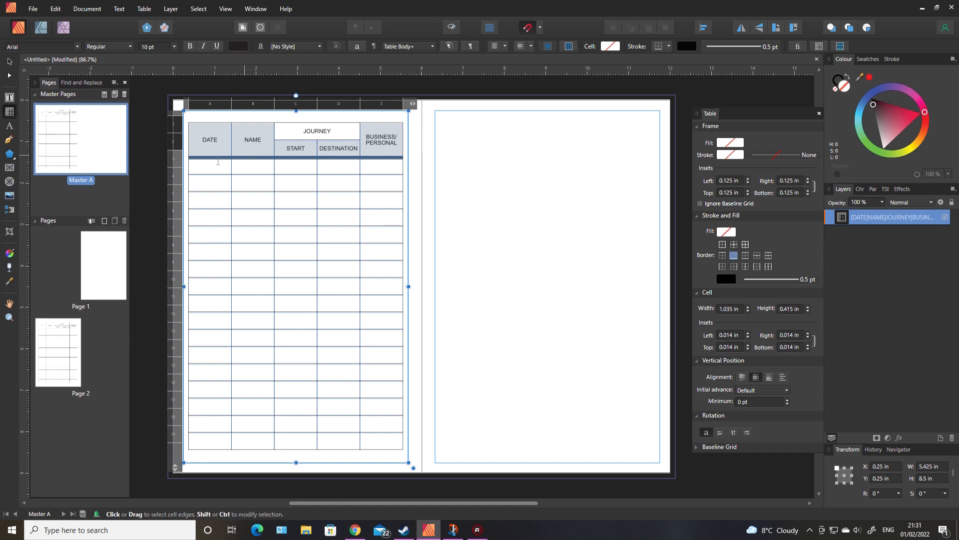
{"action": "left_click", "coordinate": [808, 280]}
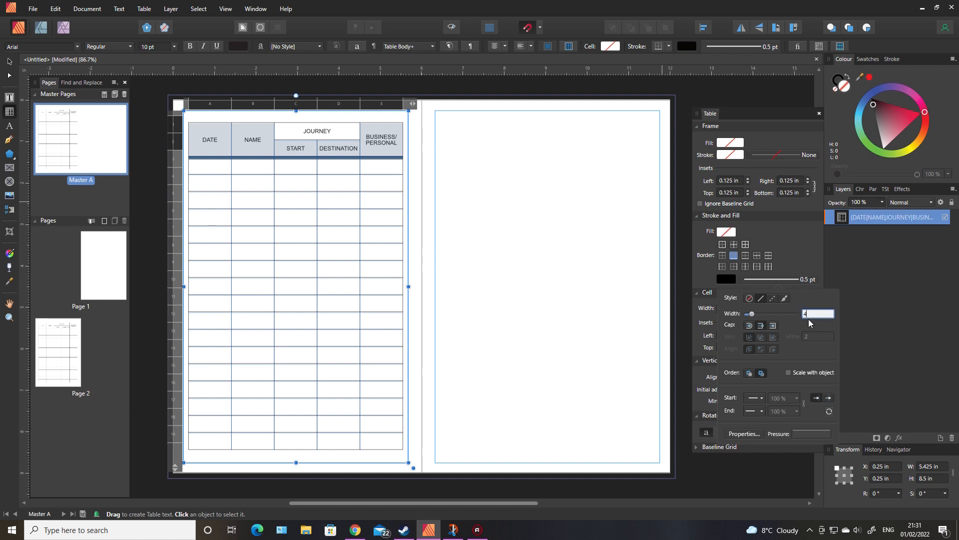
{"action": "key", "text": "Return"}
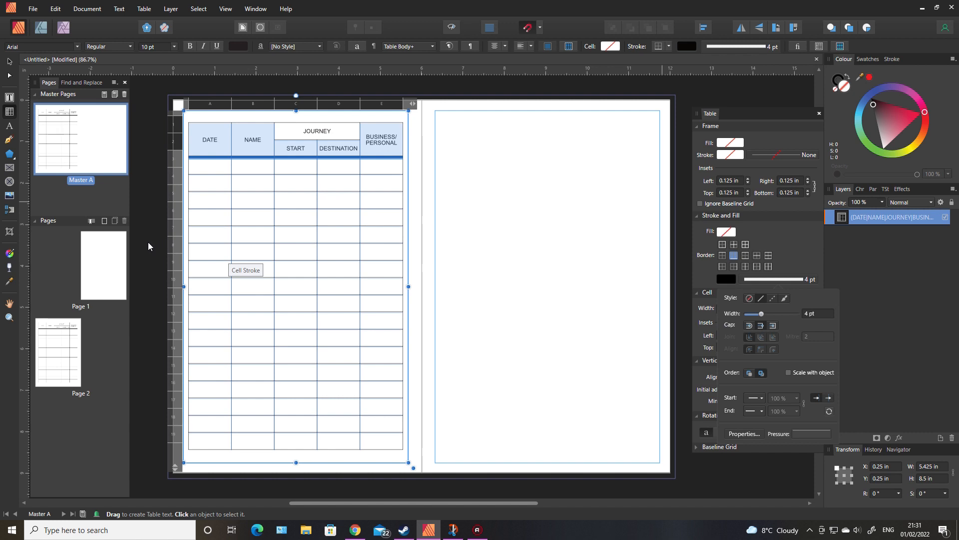
{"action": "left_click", "coordinate": [148, 243]}
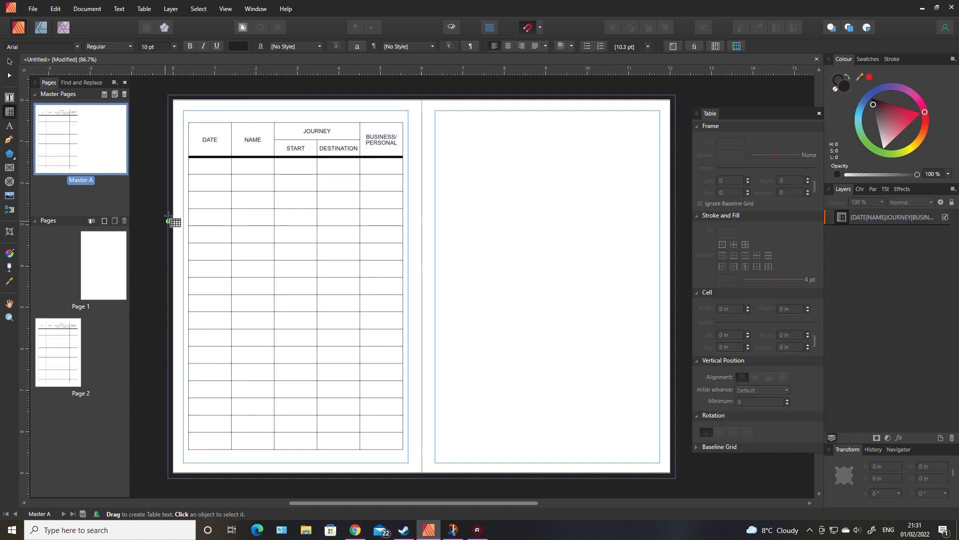
{"action": "key", "text": "v"}
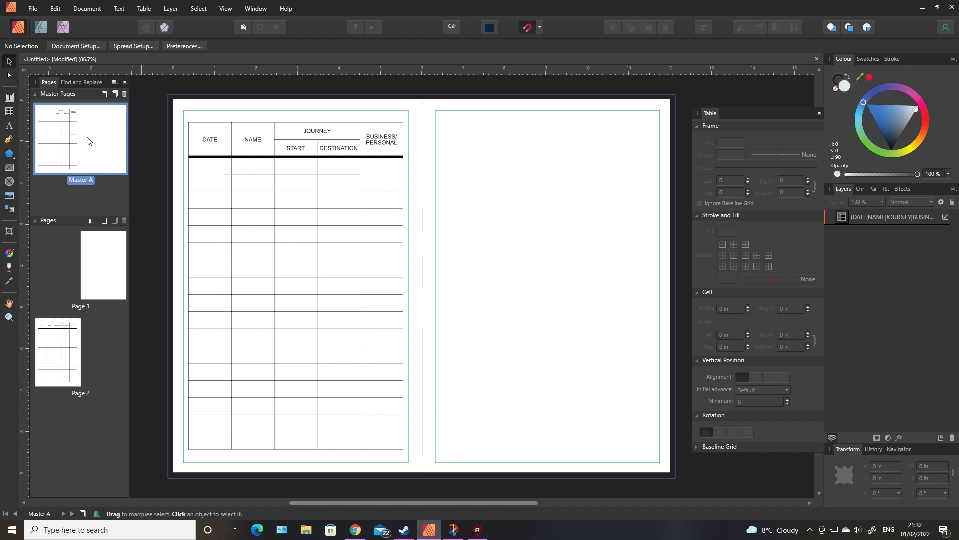
Draw a five-column table on the right-hand master page, about 5.4 in wide between the side margins and 4.7 in high
{"action": "left_click", "coordinate": [10, 112]}
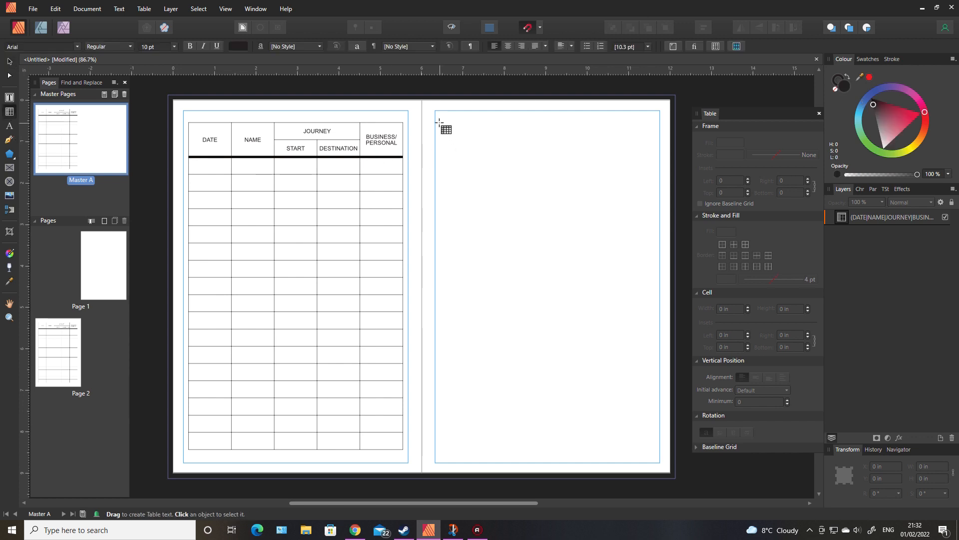
{"action": "left_click_drag", "start_coordinate": [443, 129], "coordinate": [660, 324]}
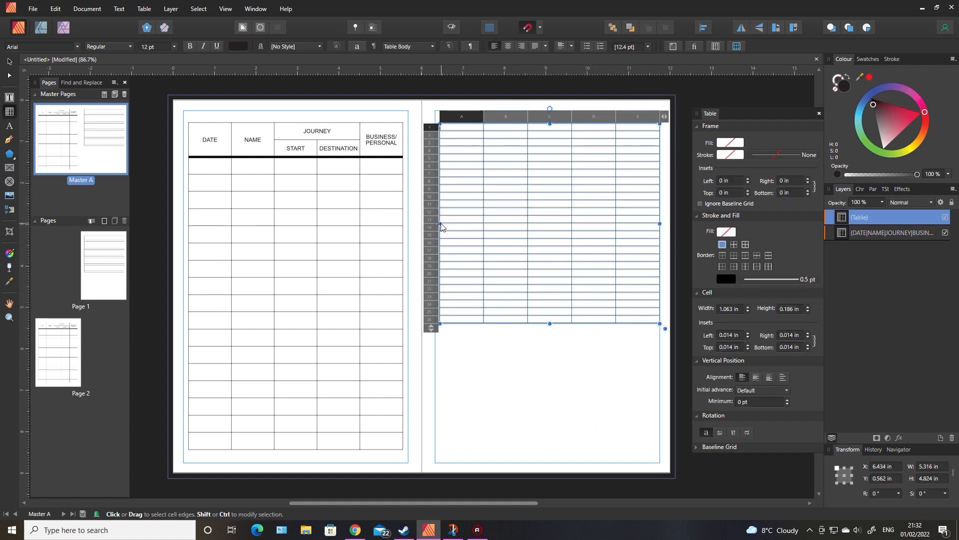
{"action": "left_click_drag", "start_coordinate": [437, 224], "coordinate": [432, 223]}
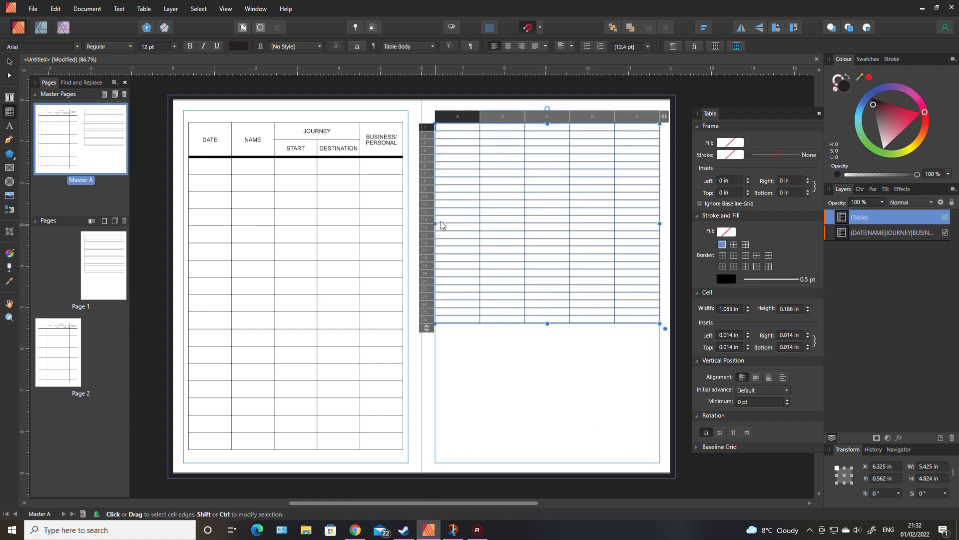
{"action": "left_click_drag", "start_coordinate": [547, 123], "coordinate": [546, 127]}
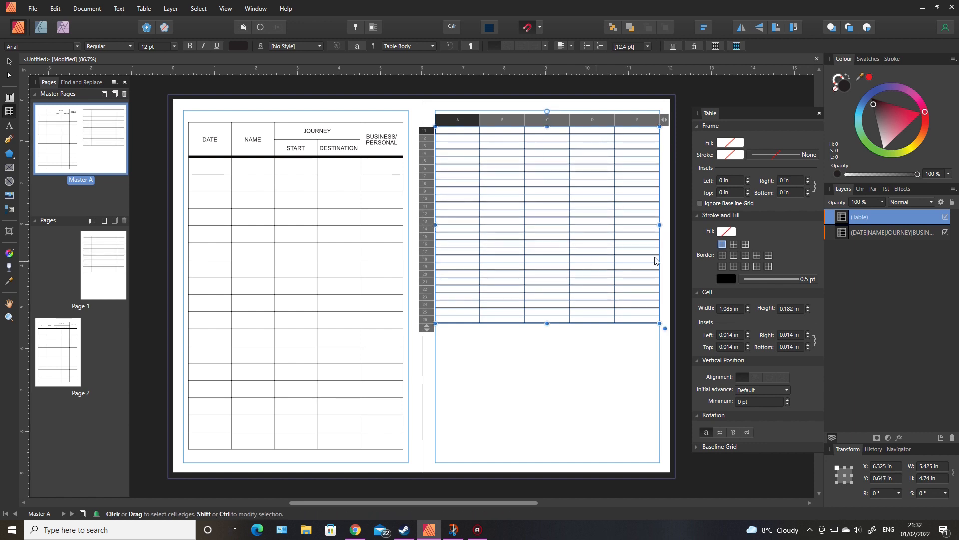
Set the right-hand table's frame insets to 0.125 in on all sides and extend the table to fill the 8.5 in margin height
{"action": "left_click", "coordinate": [743, 184]}
{"action": "type", "text": "0.125"}
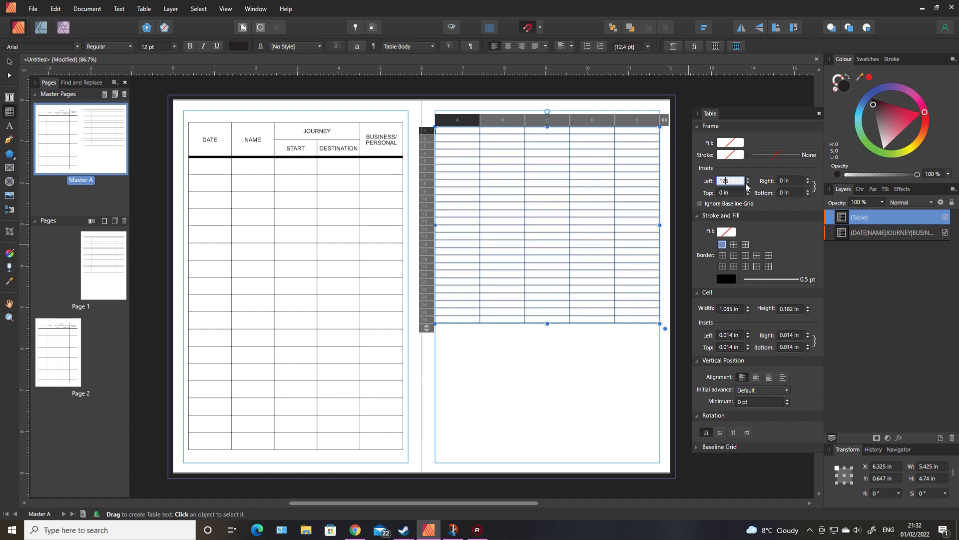
{"action": "key", "text": "Return"}
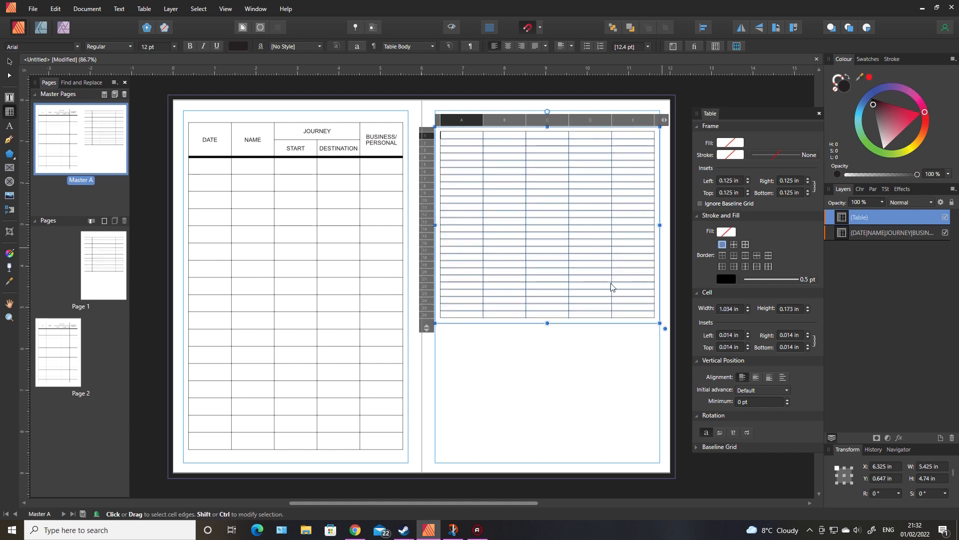
{"action": "left_click_drag", "start_coordinate": [425, 327], "coordinate": [553, 460]}
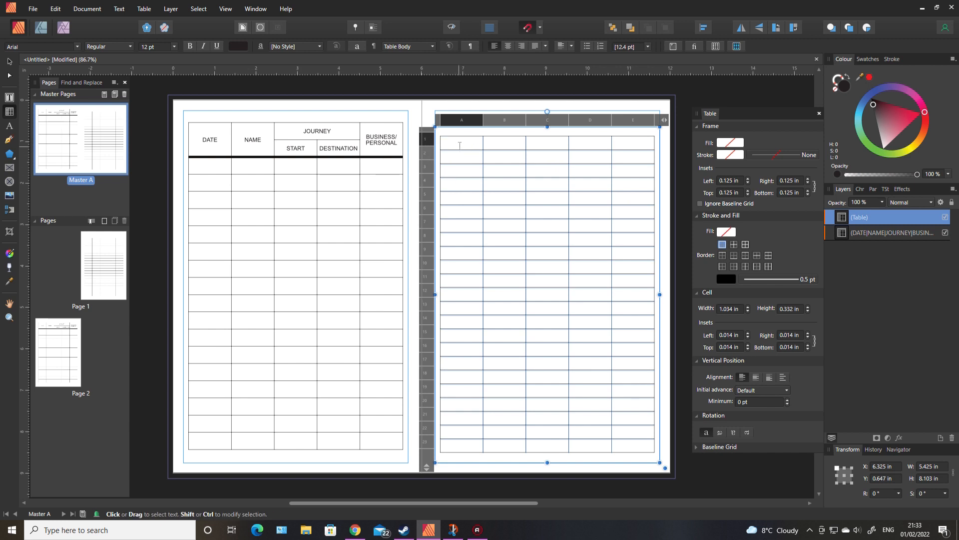
{"action": "key", "text": "ctrl+z"}
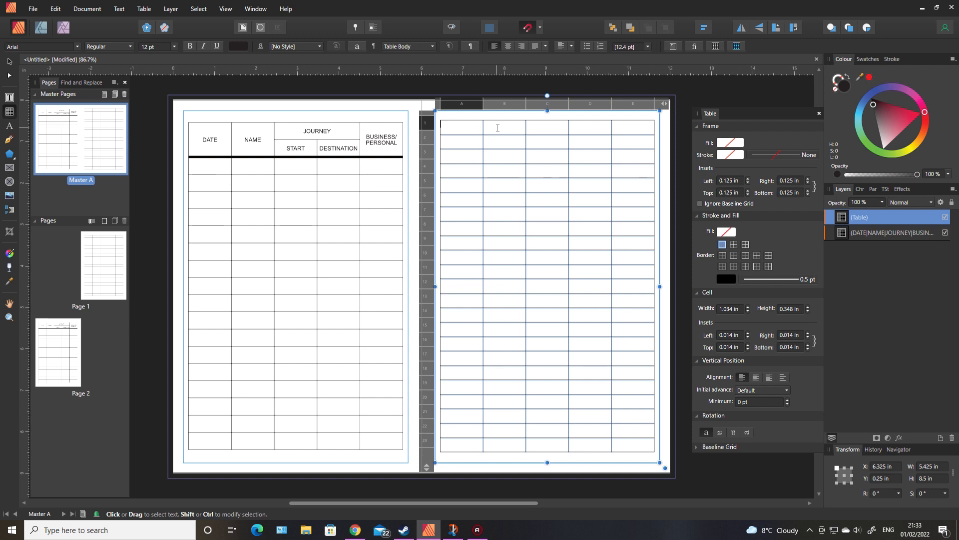
Merge the first three cells of the right-hand table's first row
{"action": "left_click_drag", "start_coordinate": [469, 128], "coordinate": [535, 129]}
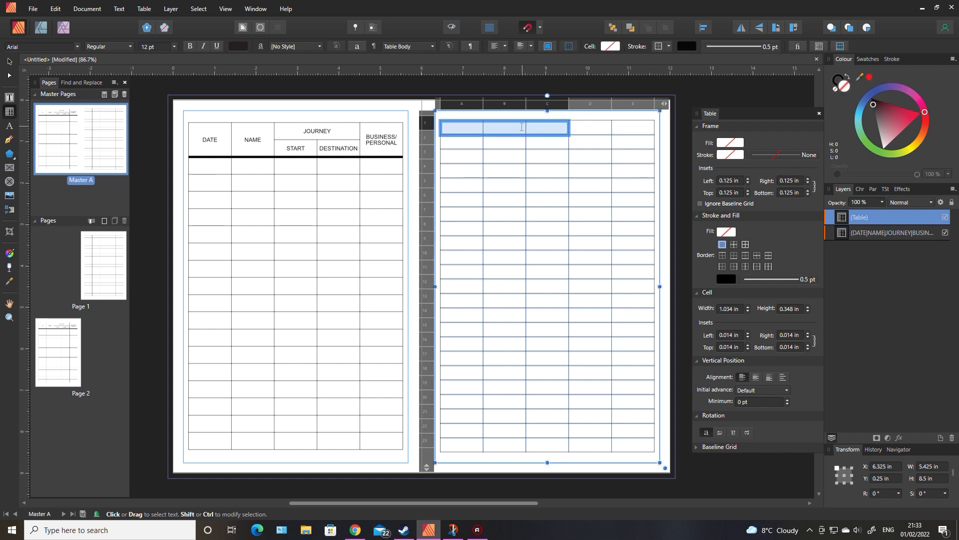
{"action": "right_click", "coordinate": [516, 132]}
{"action": "left_click", "coordinate": [552, 137]}
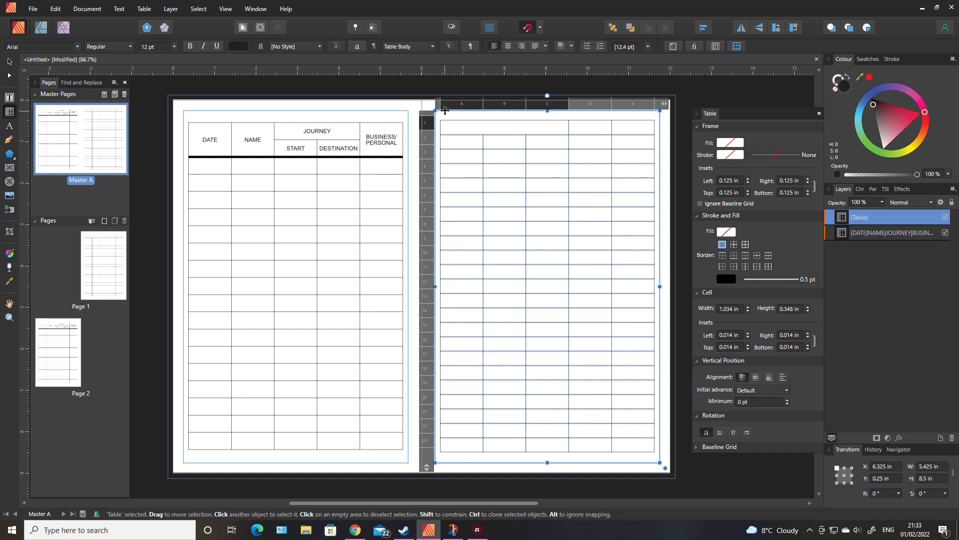
Centre the text of all right-hand table cells horizontally and vertically, and enter the heading ODOMETER in the merged cell
{"action": "left_click_drag", "start_coordinate": [455, 103], "coordinate": [632, 106]}
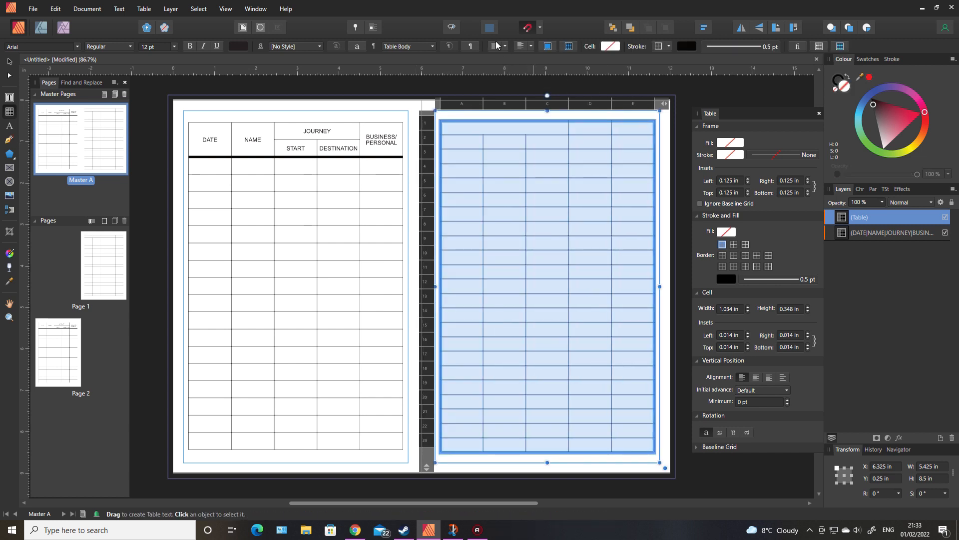
{"action": "left_click", "coordinate": [511, 126]}
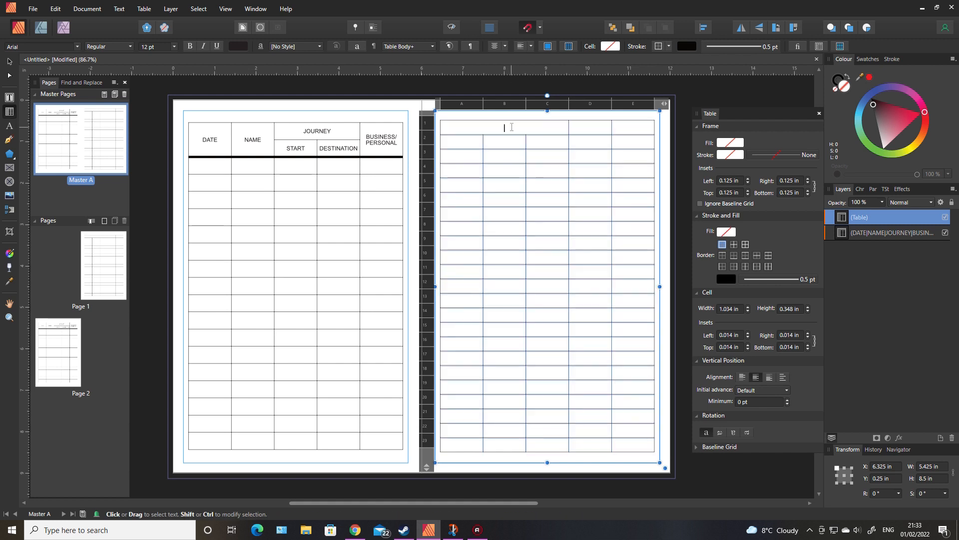
{"action": "type", "text": "qDOMETER"}
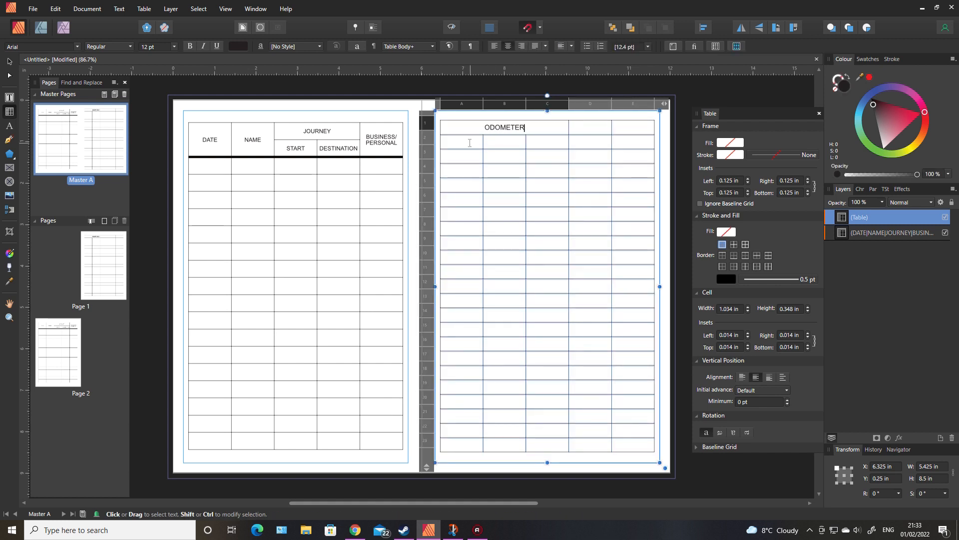
Enter the subheadings START, END and TOTAL in the three cells below ODOMETER
{"action": "left_click", "coordinate": [470, 143]}
{"action": "type", "text": "START"}
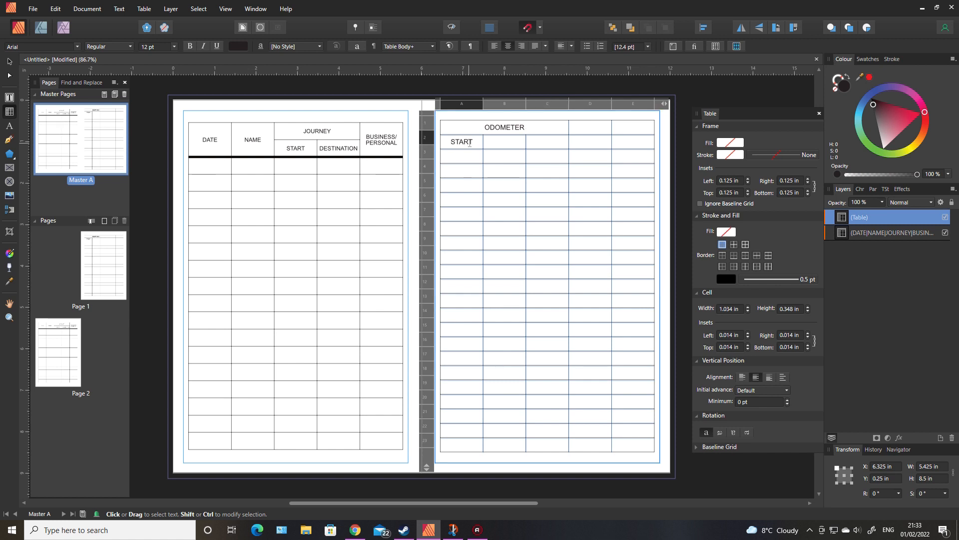
{"action": "key", "text": "Tab"}
{"action": "type", "text": "END"}
{"action": "key", "text": "Tab"}
{"action": "type", "text": "TOTAL"}
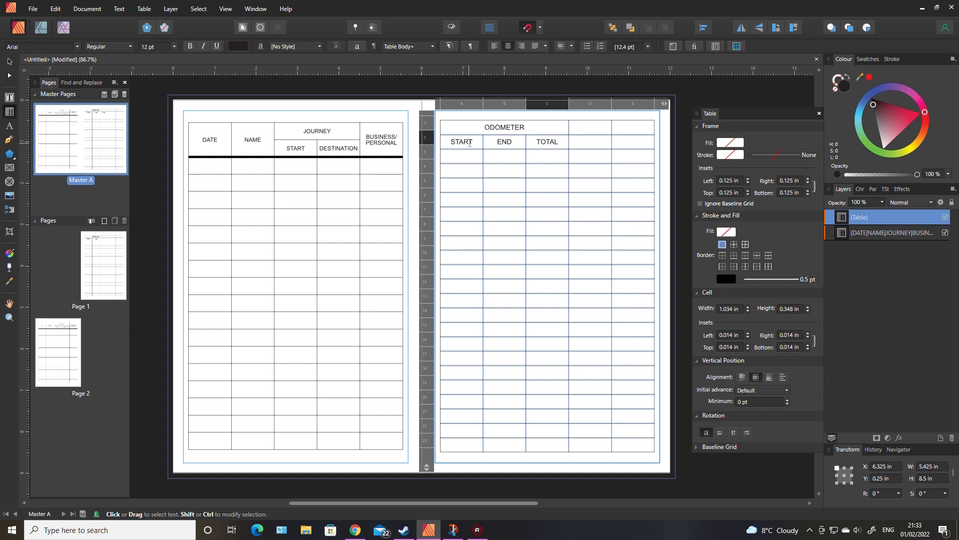
{"action": "key", "text": "Escape"}
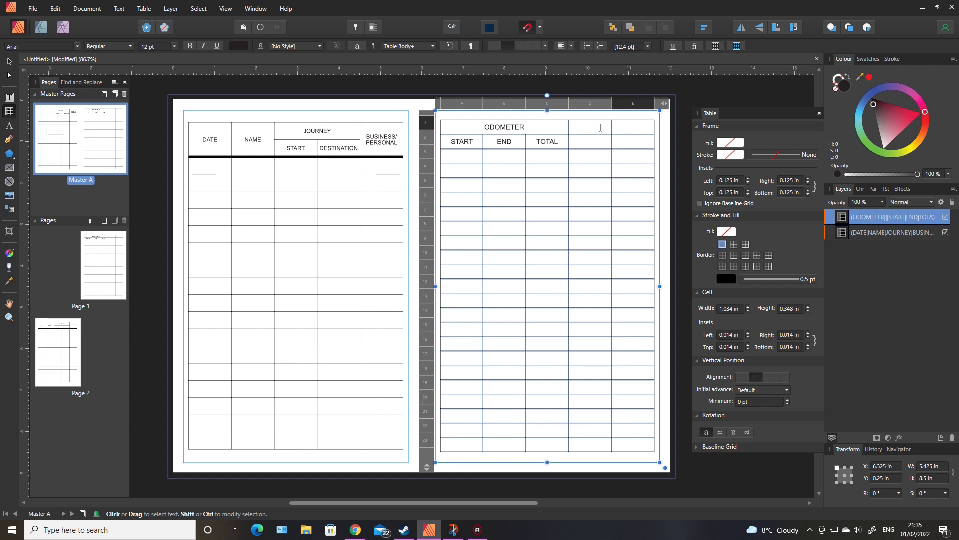
Remove the stroke colour from the vertical border between the right-hand table's last two columns
{"action": "left_click_drag", "start_coordinate": [597, 104], "coordinate": [633, 106]}
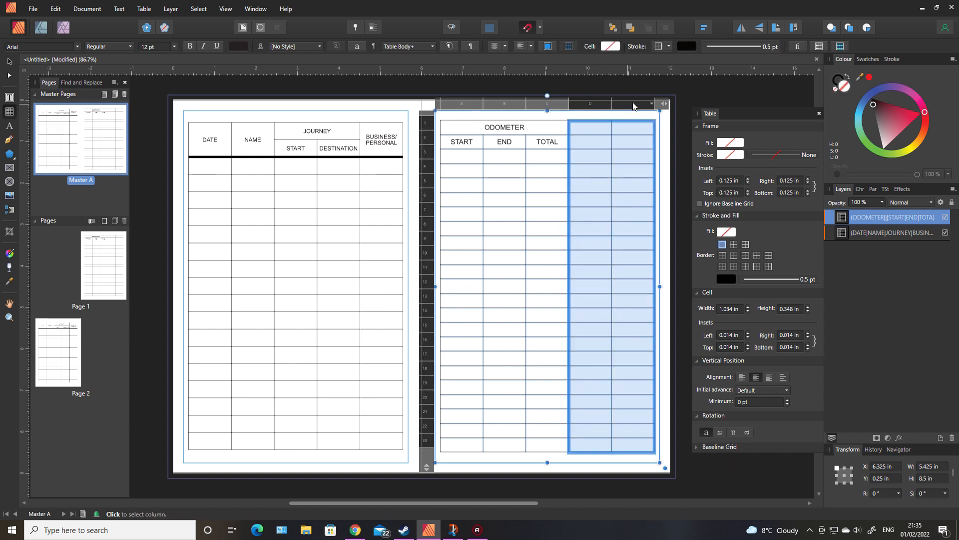
{"action": "left_click", "coordinate": [745, 266]}
{"action": "left_click", "coordinate": [725, 279]}
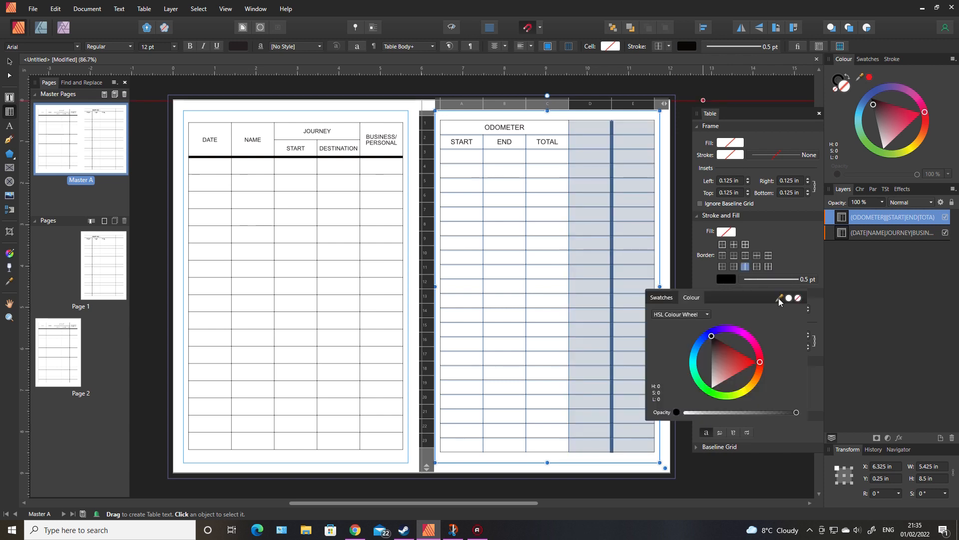
{"action": "left_click", "coordinate": [798, 298]}
{"action": "left_click", "coordinate": [688, 253]}
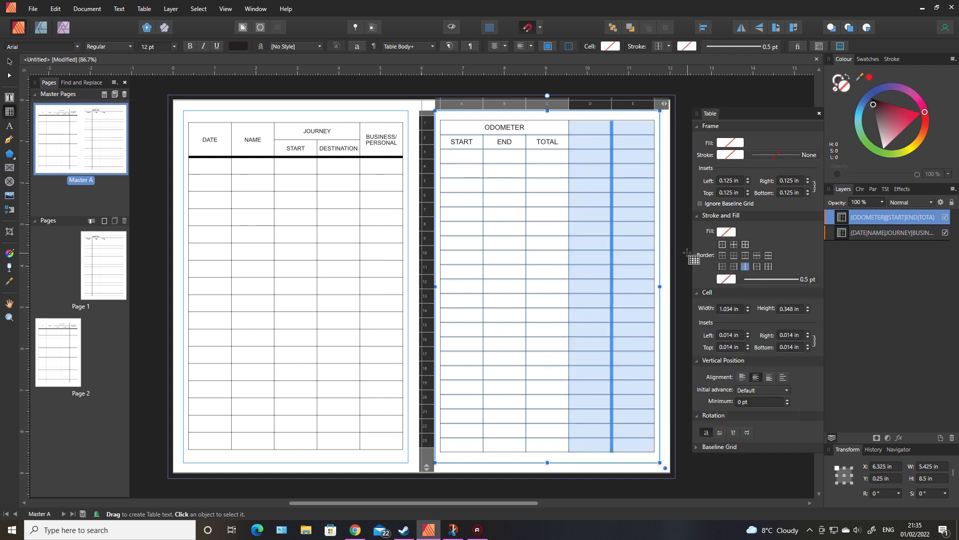
{"action": "left_click", "coordinate": [689, 252]}
Merge the top two rows of the right-hand table's last two columns and enter the heading REASON FOR JOURNEY
{"action": "left_click_drag", "start_coordinate": [591, 124], "coordinate": [623, 141]}
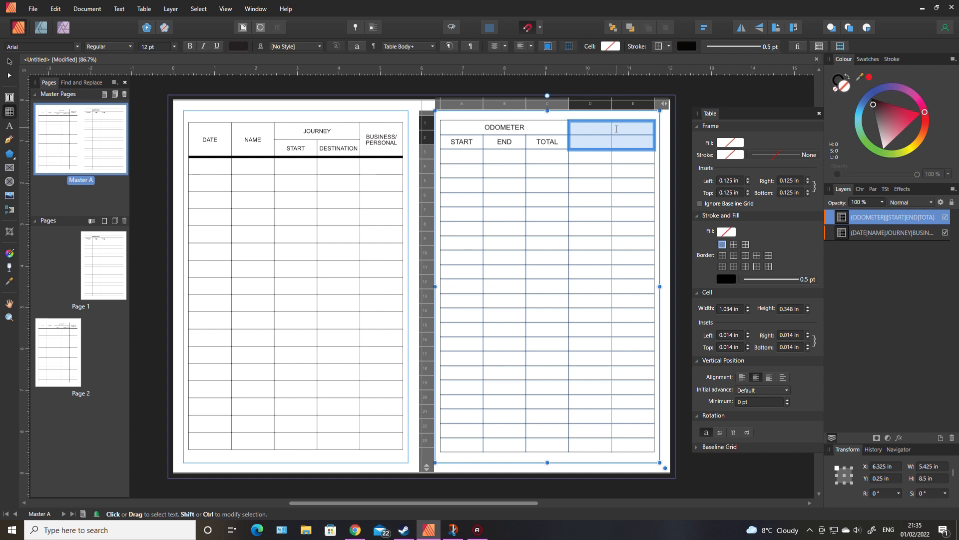
{"action": "right_click", "coordinate": [617, 130]}
{"action": "left_click", "coordinate": [639, 135]}
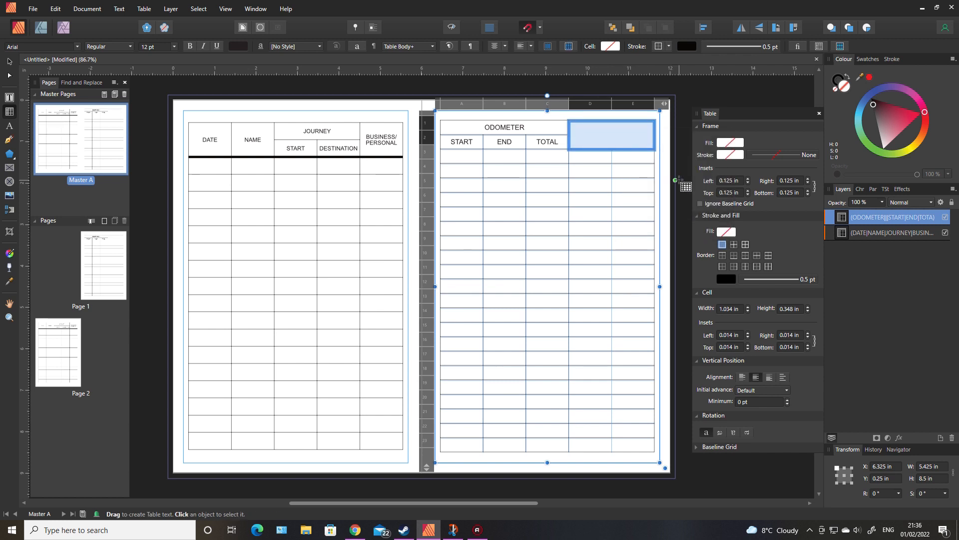
{"action": "left_click", "coordinate": [616, 137]}
{"action": "type", "text": "REASON FOR JOURNEY"}
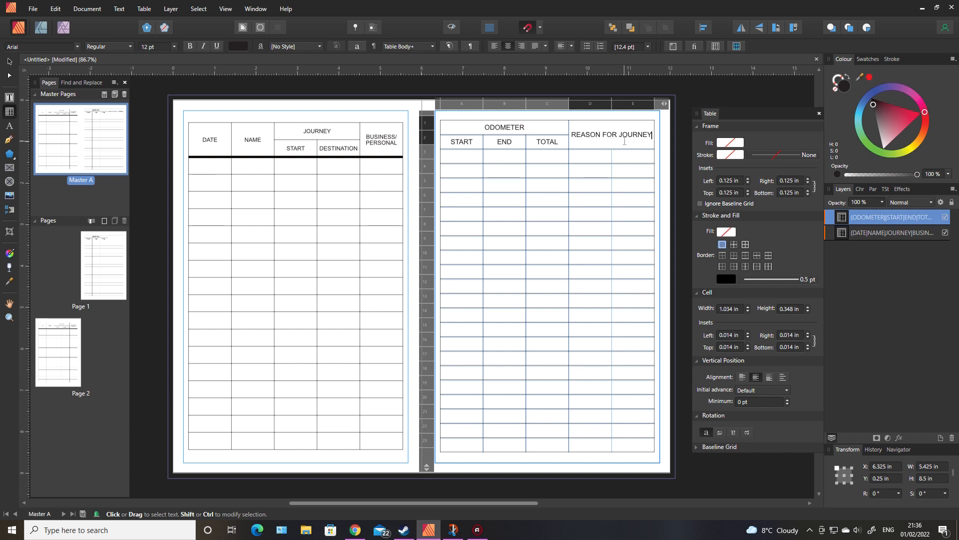
{"action": "left_click", "coordinate": [9, 61]}
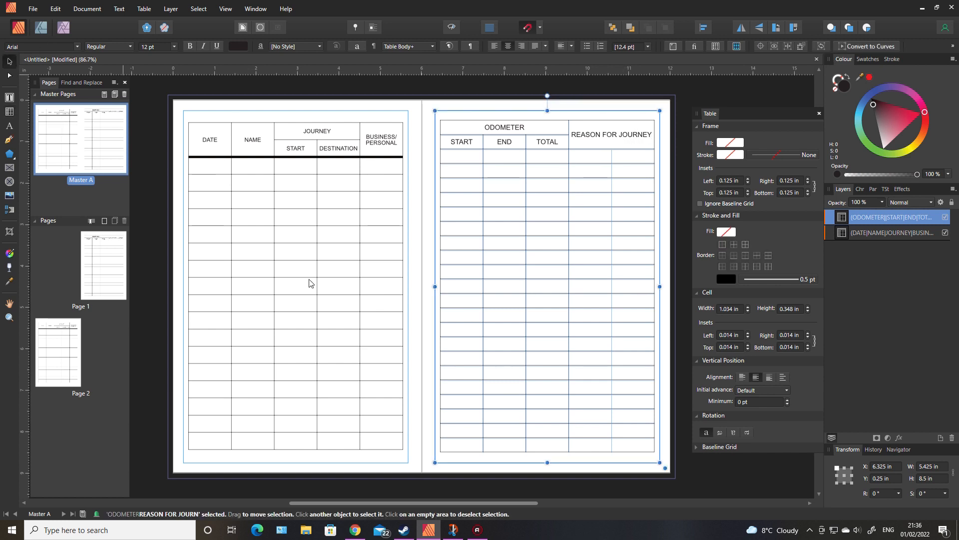
Set the border below the right-hand table's two header rows to a 4 pt stroke
{"action": "left_click", "coordinate": [698, 477]}
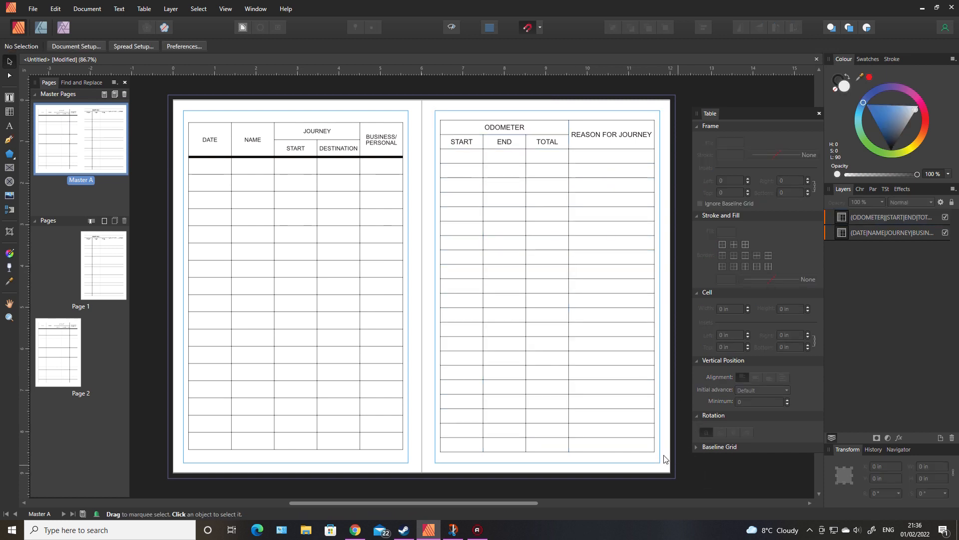
{"action": "double_click", "coordinate": [458, 126]}
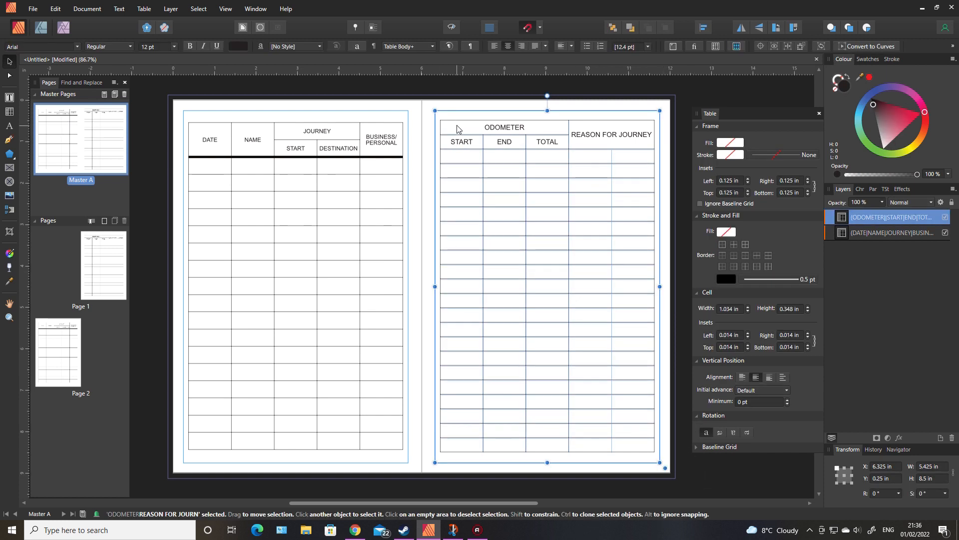
{"action": "left_click_drag", "start_coordinate": [458, 126], "coordinate": [581, 142]}
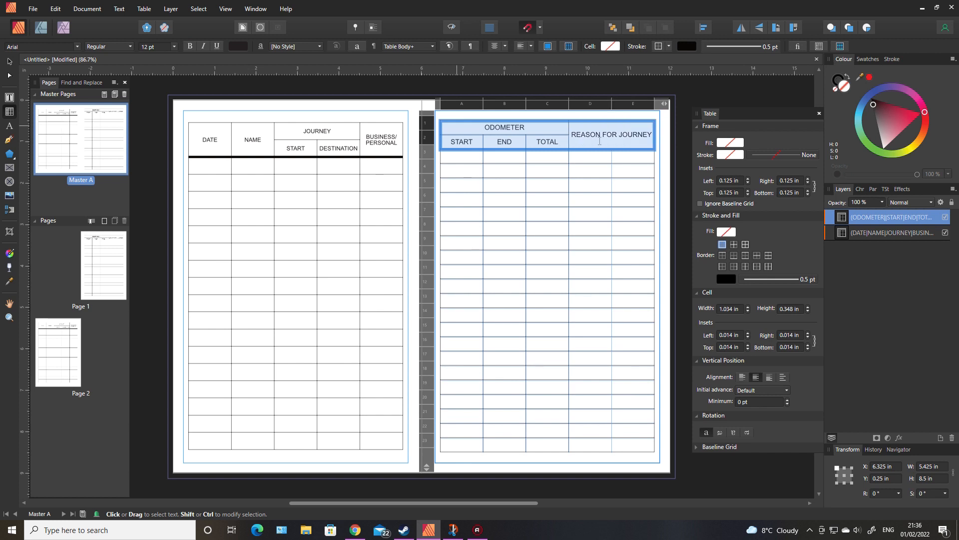
{"action": "key", "text": "Escape"}
{"action": "left_click", "coordinate": [734, 257]}
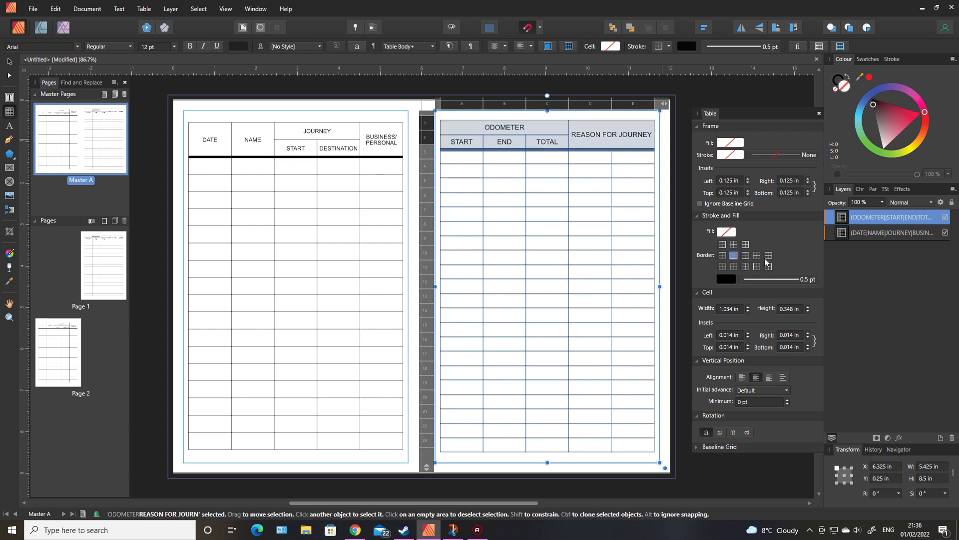
{"action": "left_click", "coordinate": [802, 280]}
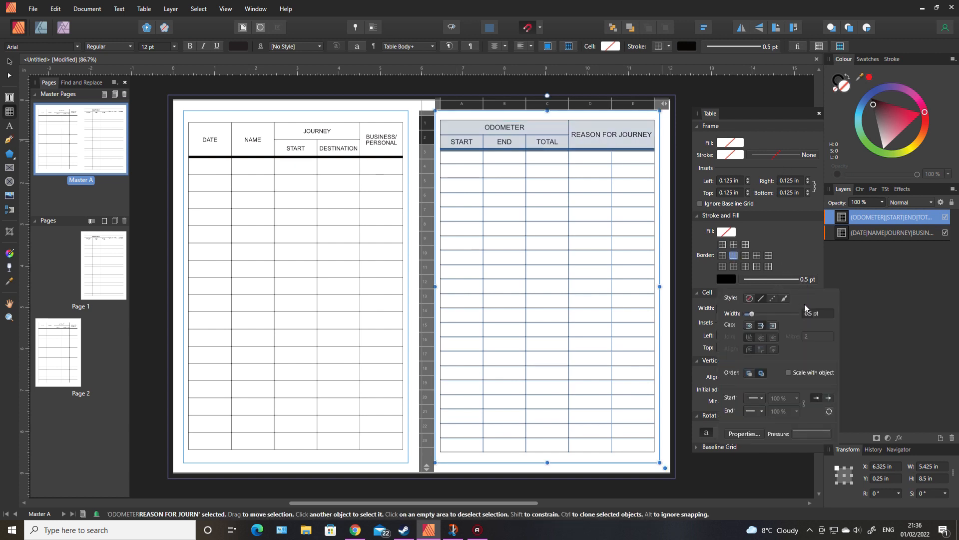
{"action": "left_click", "coordinate": [813, 309]}
{"action": "type", "text": "4"}
{"action": "key", "text": "Return"}
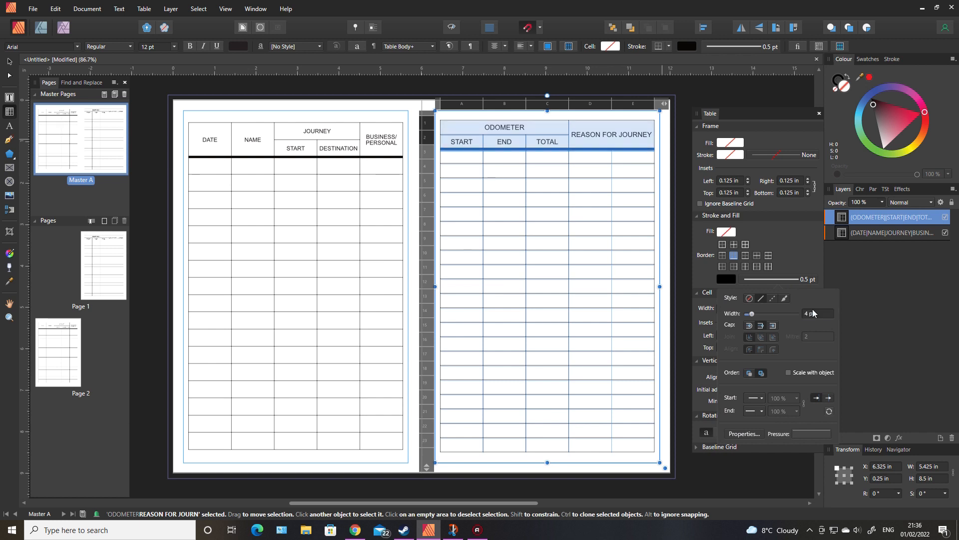
{"action": "left_click", "coordinate": [141, 345]}
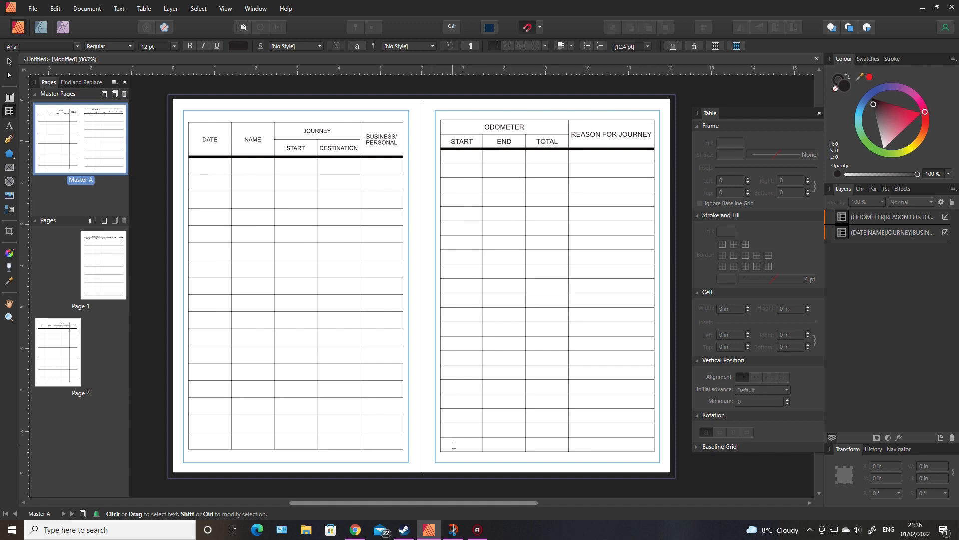
Set the left-hand table's body row height to 0.8 cm and add six more rows at its lower end
{"action": "left_click", "coordinate": [385, 185]}
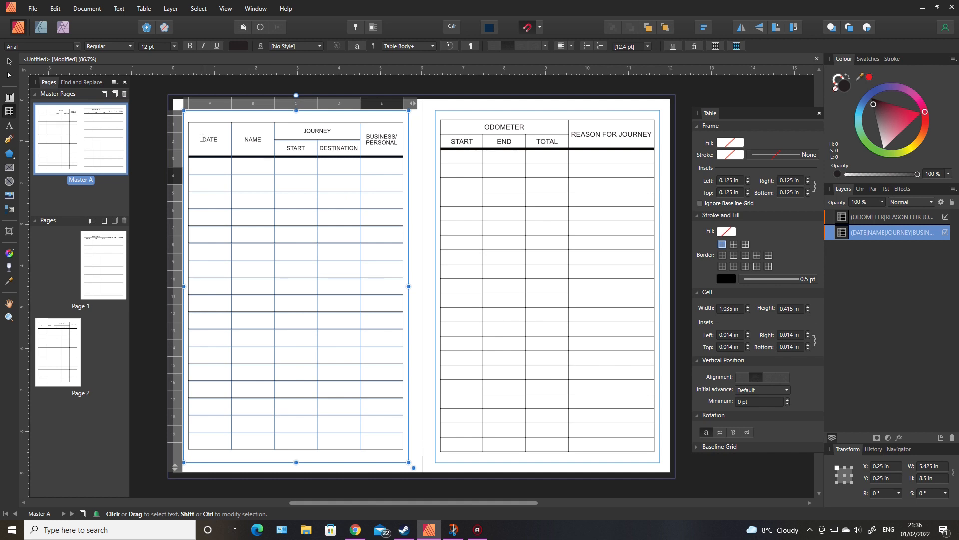
{"action": "left_click_drag", "start_coordinate": [200, 164], "coordinate": [390, 442]}
{"action": "left_click", "coordinate": [795, 310]}
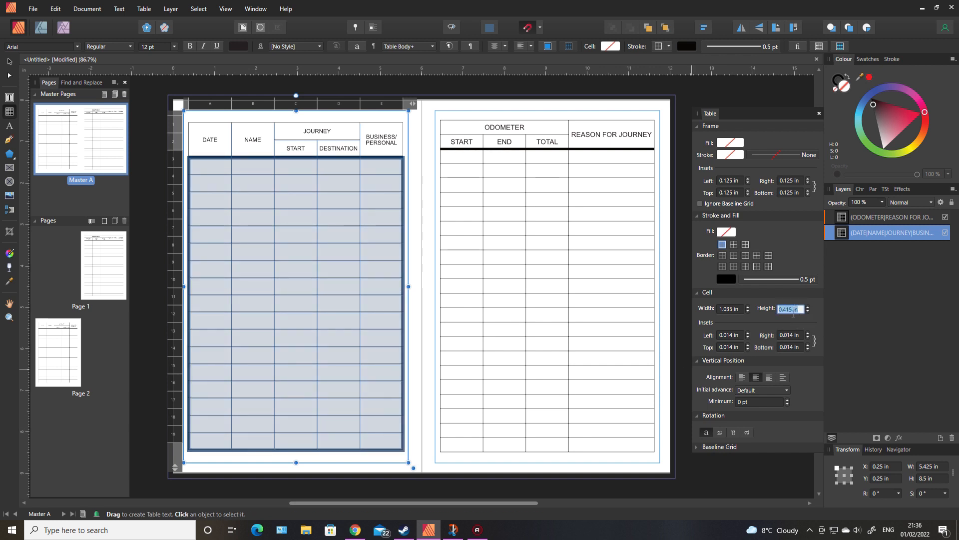
{"action": "type", "text": ".8cm"}
{"action": "key", "text": "Return"}
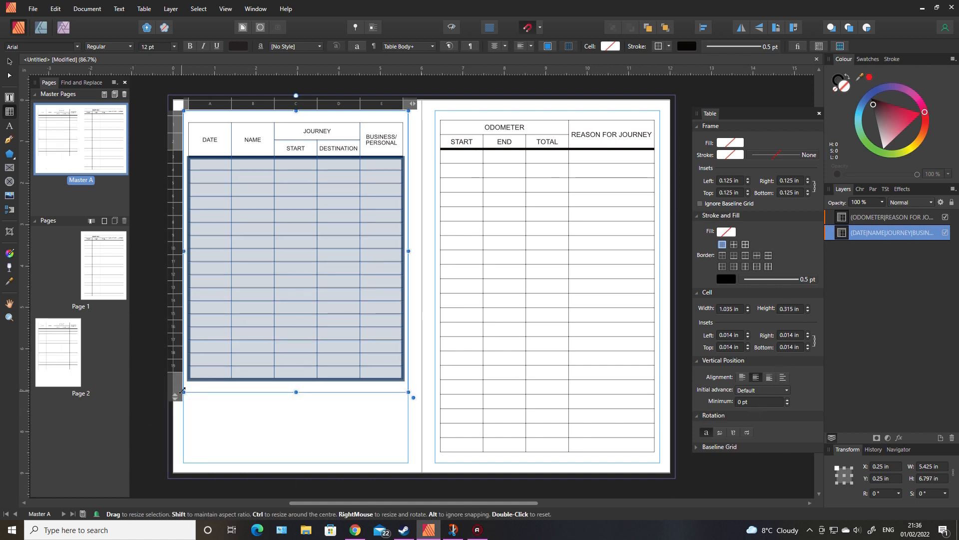
{"action": "left_click_drag", "start_coordinate": [172, 397], "coordinate": [173, 475]}
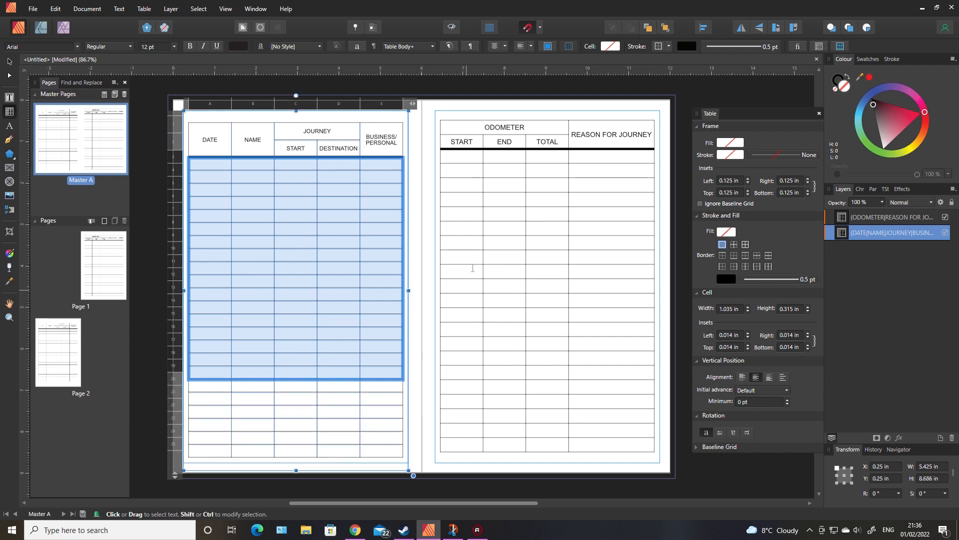
{"action": "left_click", "coordinate": [464, 227]}
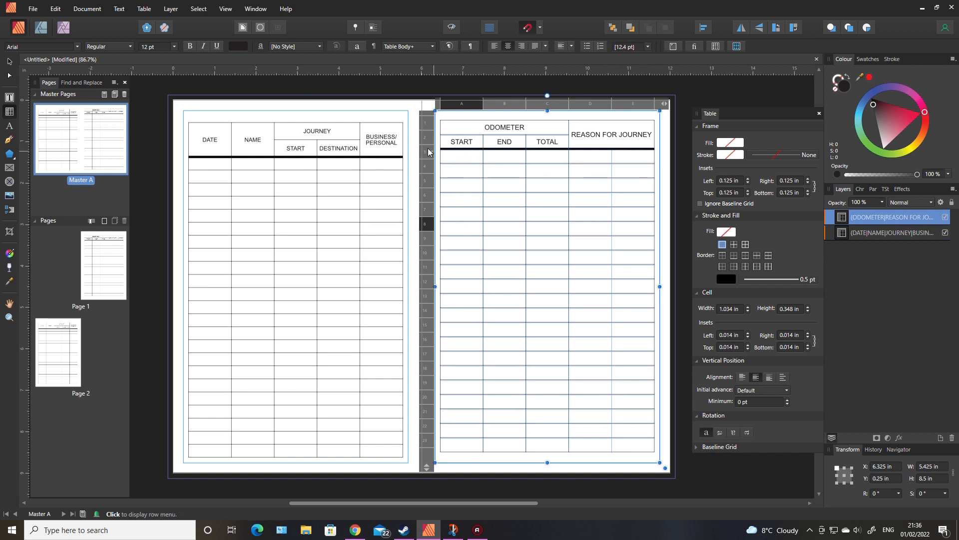
{"action": "left_click_drag", "start_coordinate": [425, 148], "coordinate": [426, 157]}
{"action": "key", "text": "ctrl+z"}
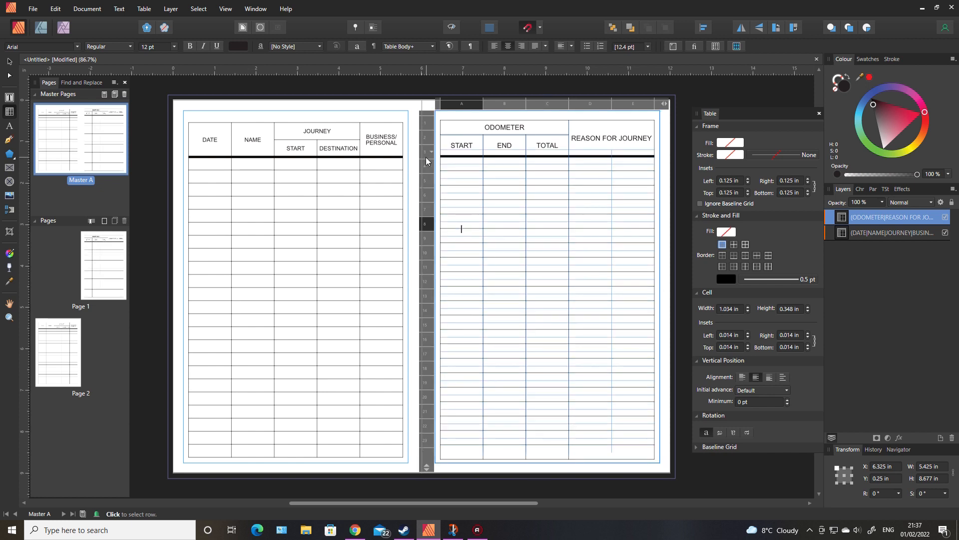
Set the right-hand table's body row height to 0.315 in and add two more rows at its lower end
{"action": "mouse_move", "coordinate": [458, 158]}
{"action": "left_mouse_down"}
{"action": "mouse_move", "coordinate": [599, 172]}
{"action": "mouse_move", "coordinate": [621, 440]}
{"action": "mouse_move", "coordinate": [666, 427]}
{"action": "left_mouse_up"}
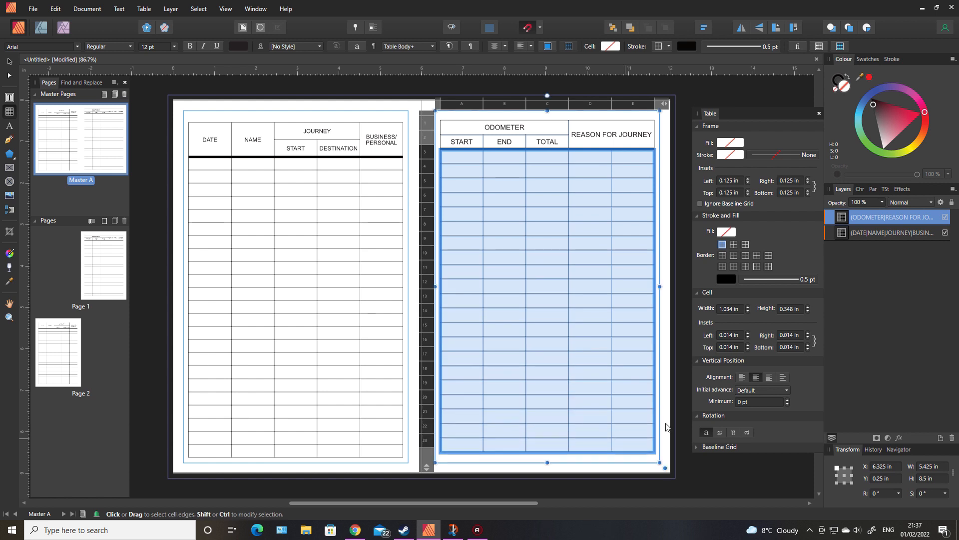
{"action": "double_click", "coordinate": [795, 309]}
{"action": "left_click", "coordinate": [819, 304]}
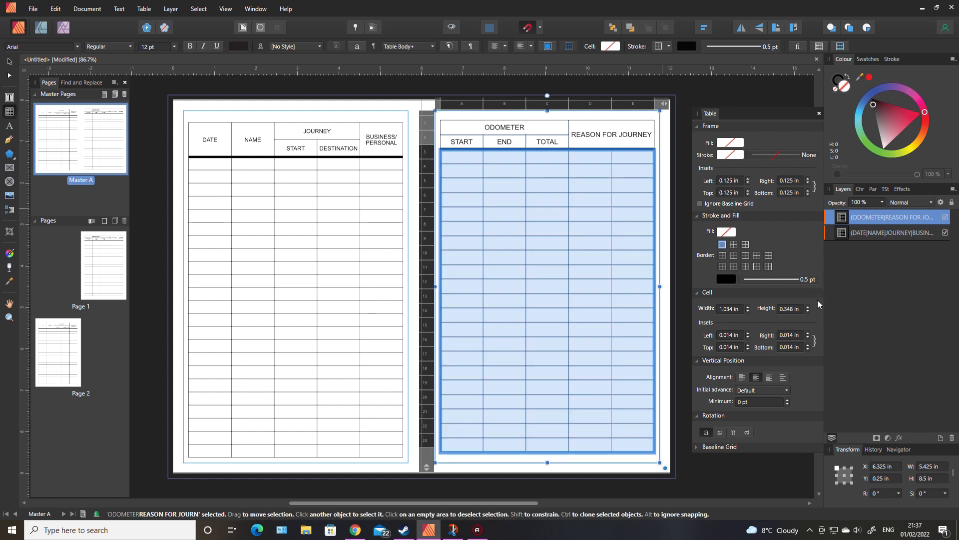
{"action": "double_click", "coordinate": [787, 309]}
{"action": "type", "text": ".315"}
{"action": "key", "text": "Return"}
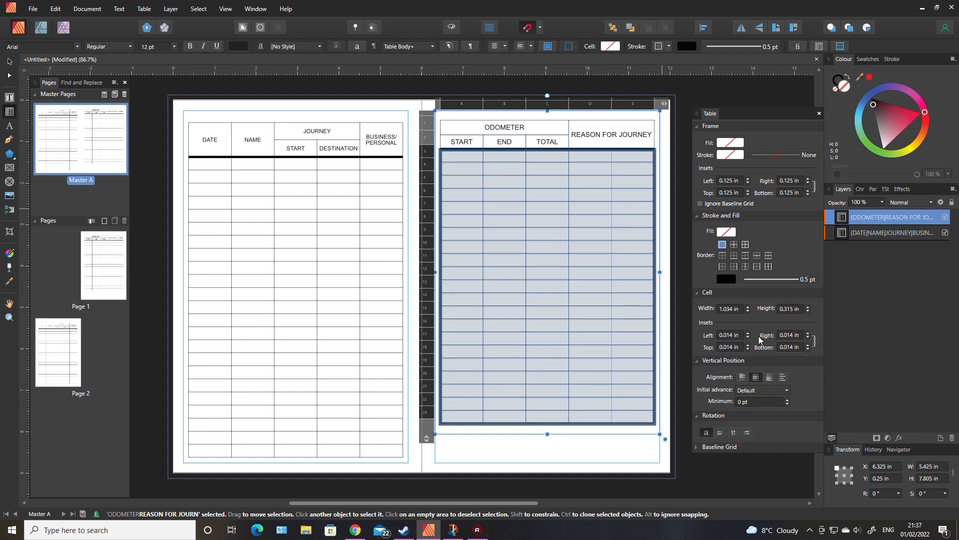
{"action": "left_click_drag", "start_coordinate": [428, 439], "coordinate": [429, 466]}
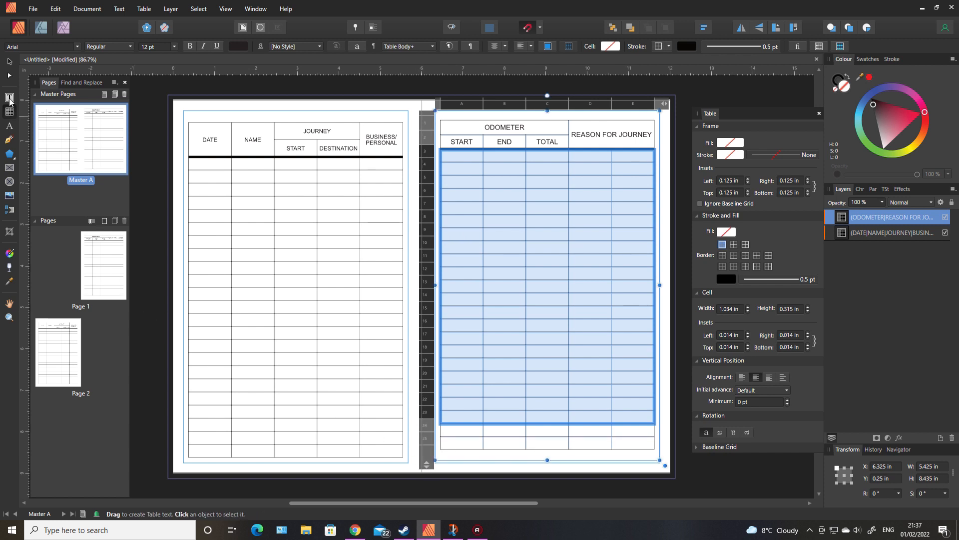
Set the height of the right-hand table's two header rows to 0.415 in
{"action": "left_click", "coordinate": [200, 141]}
{"action": "left_click_drag", "start_coordinate": [464, 129], "coordinate": [612, 142]}
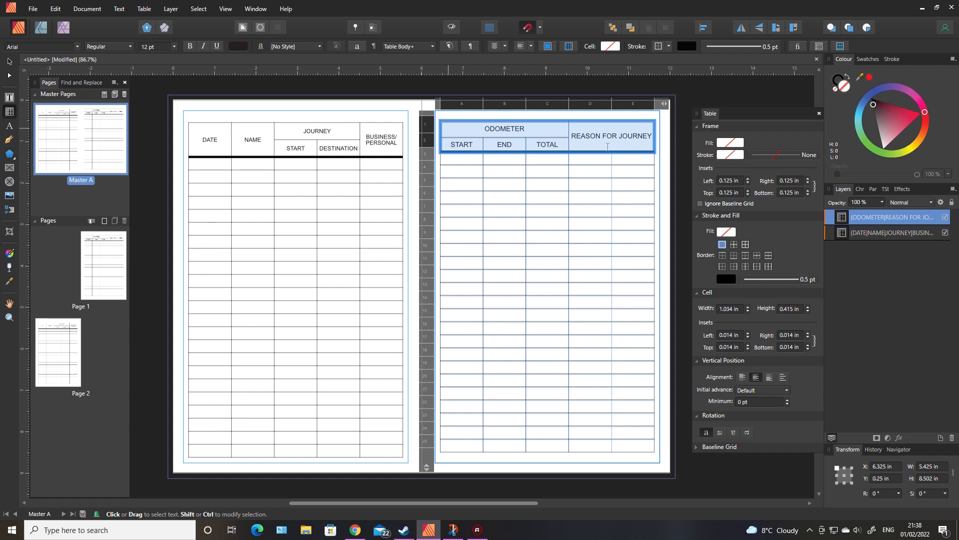
{"action": "left_click", "coordinate": [798, 310]}
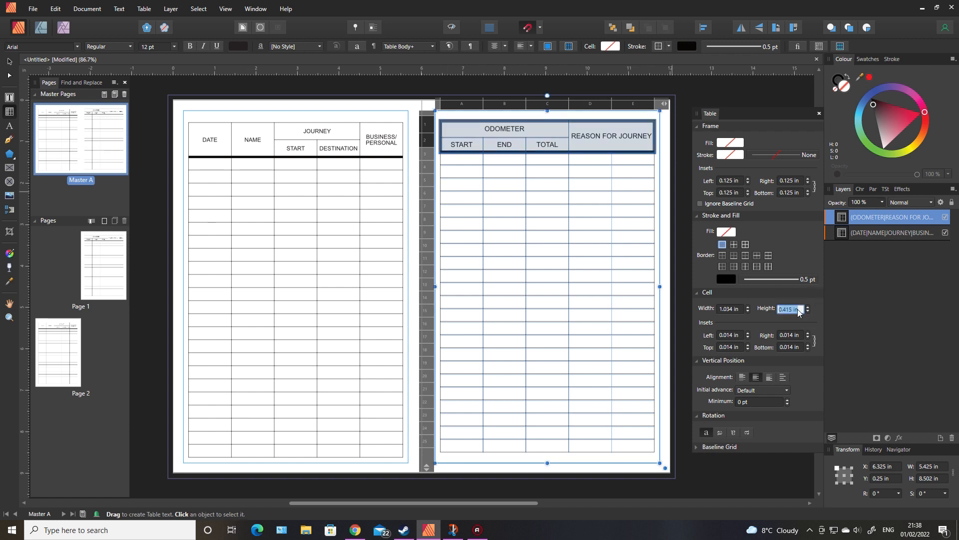
{"action": "key", "text": "Return"}
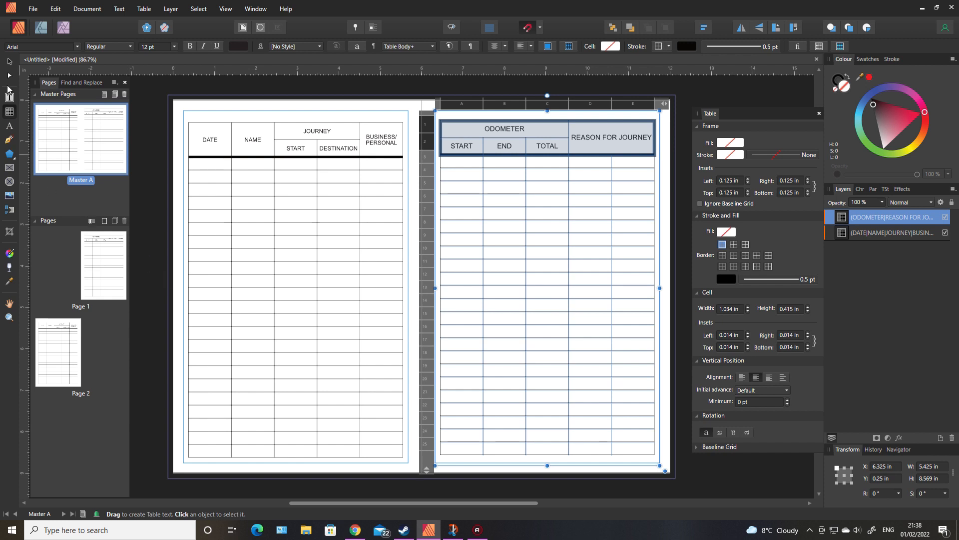
{"action": "left_click", "coordinate": [9, 61]}
{"action": "left_click", "coordinate": [148, 170]}
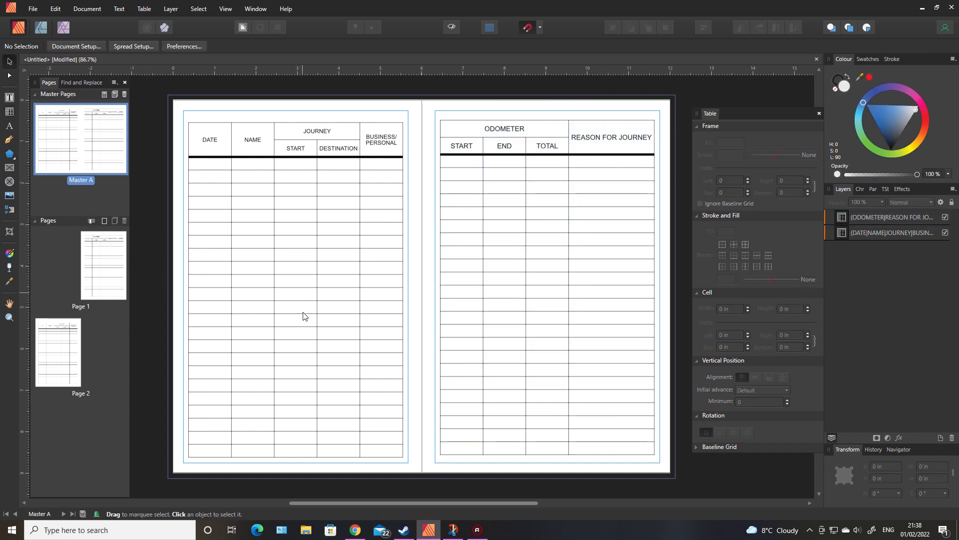
Nudge the right-hand table down until its header line aligns with the left-hand table's
{"action": "left_click", "coordinate": [458, 136]}
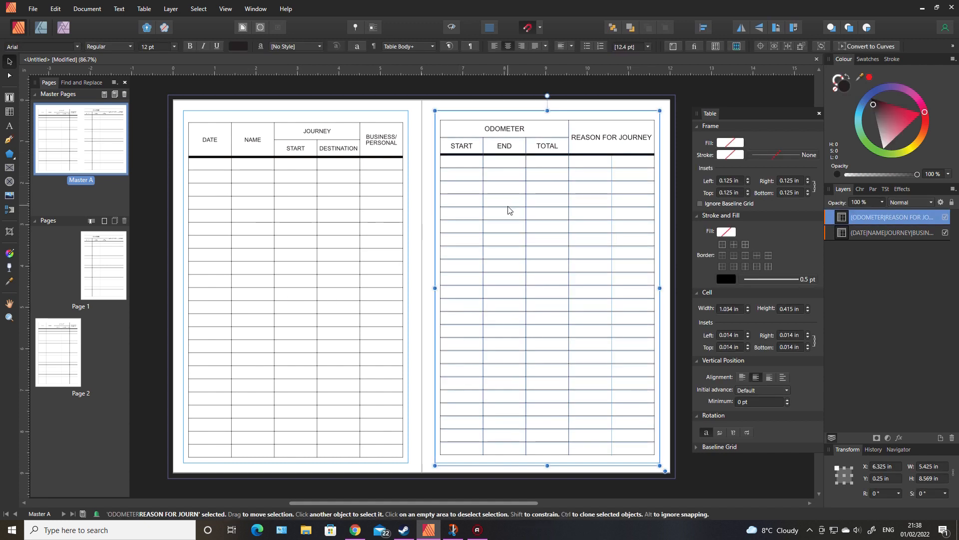
{"action": "key", "text": "Down"}
{"action": "key", "text": "Down"}
{"action": "key", "text": "Down"}
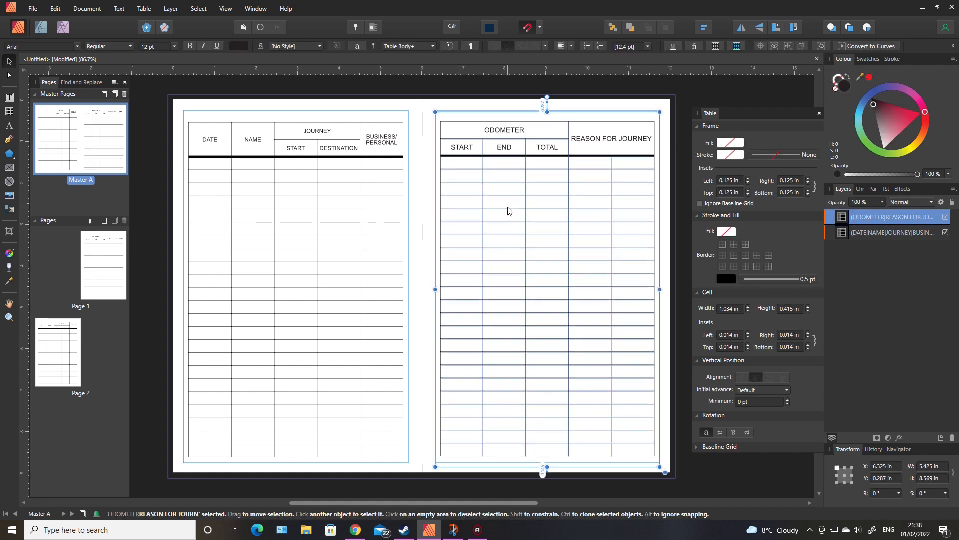
{"action": "left_click", "coordinate": [148, 284]}
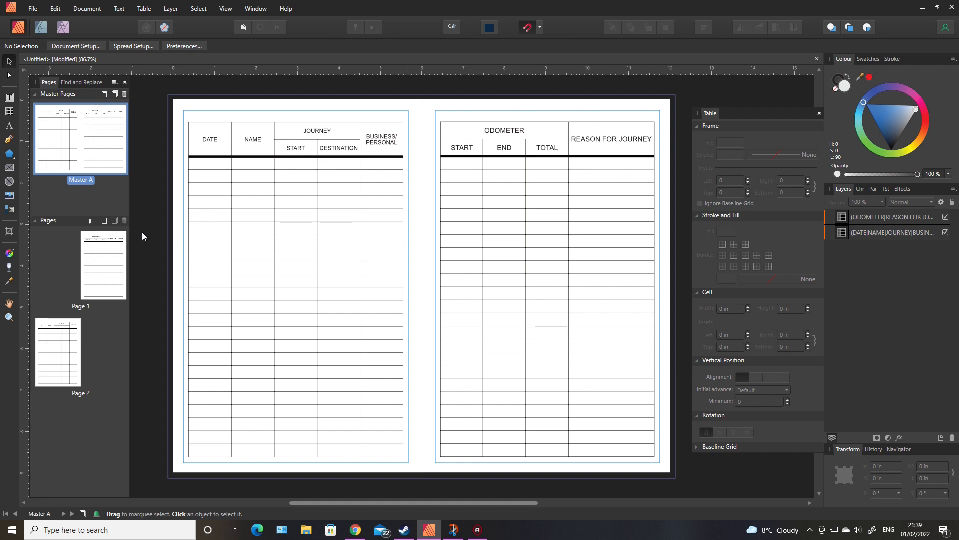
Fill the first body row with a sample journey: 21st March, a driver's name, Sunderland, Sheffield, Personal, 0015000, 0015125, 125, Family Party
{"action": "left_click", "coordinate": [207, 164]}
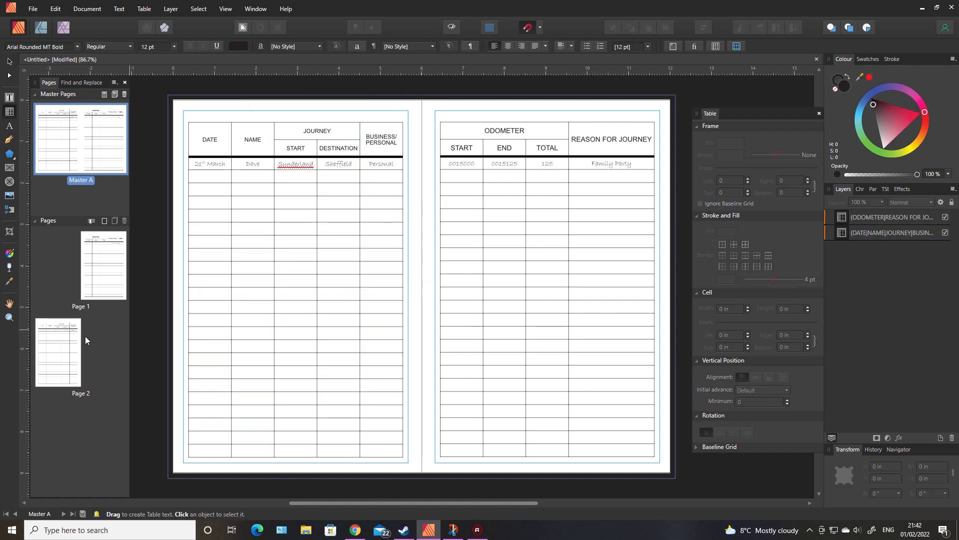
Add 109 pages after page 2 using Master A
{"action": "right_click", "coordinate": [74, 341]}
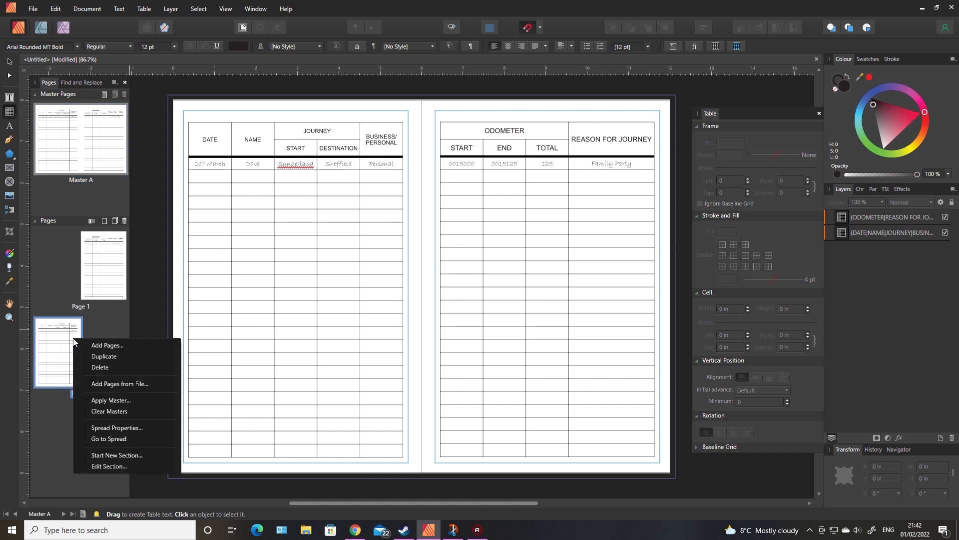
{"action": "left_click", "coordinate": [107, 346]}
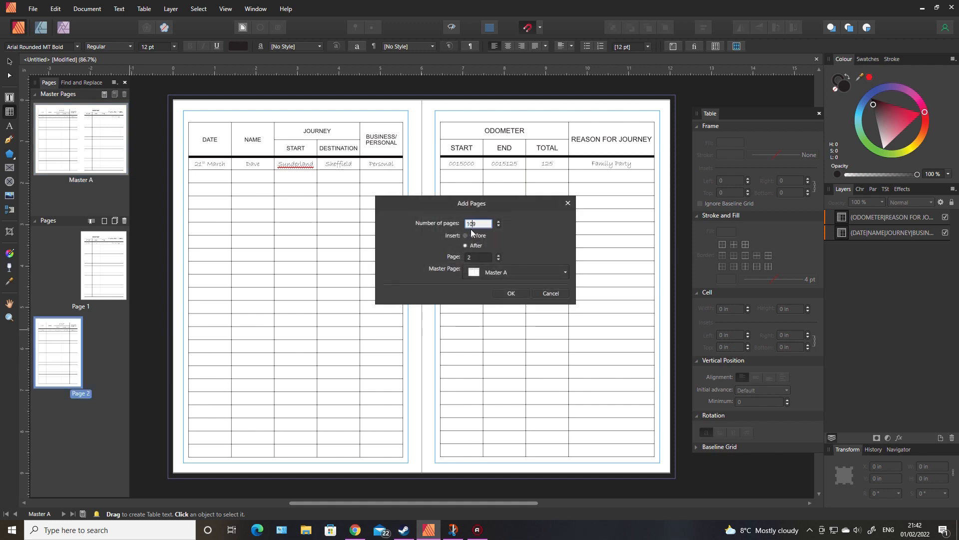
{"action": "key", "text": "Tab"}
{"action": "left_click", "coordinate": [512, 294]}
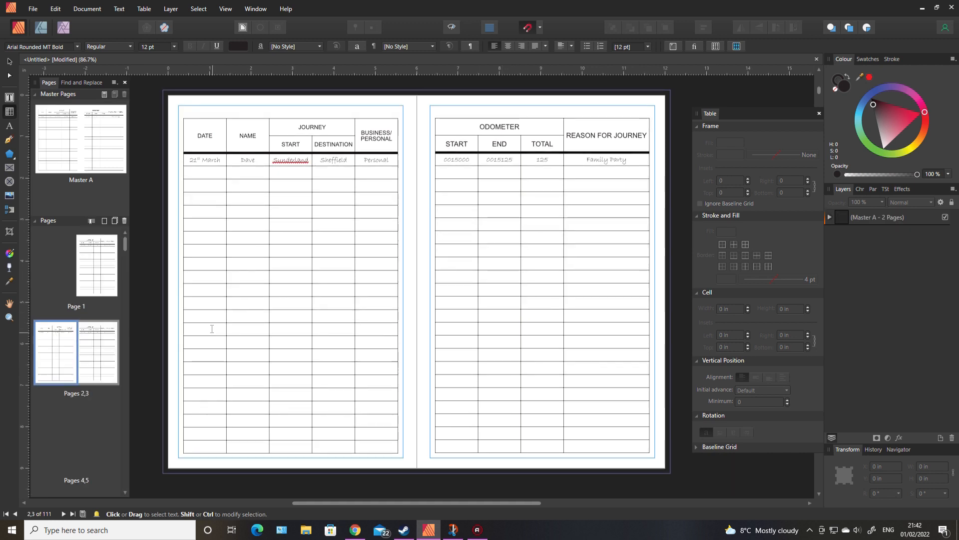
Clear the master from page 1 so that it is blank
{"action": "left_click", "coordinate": [101, 277]}
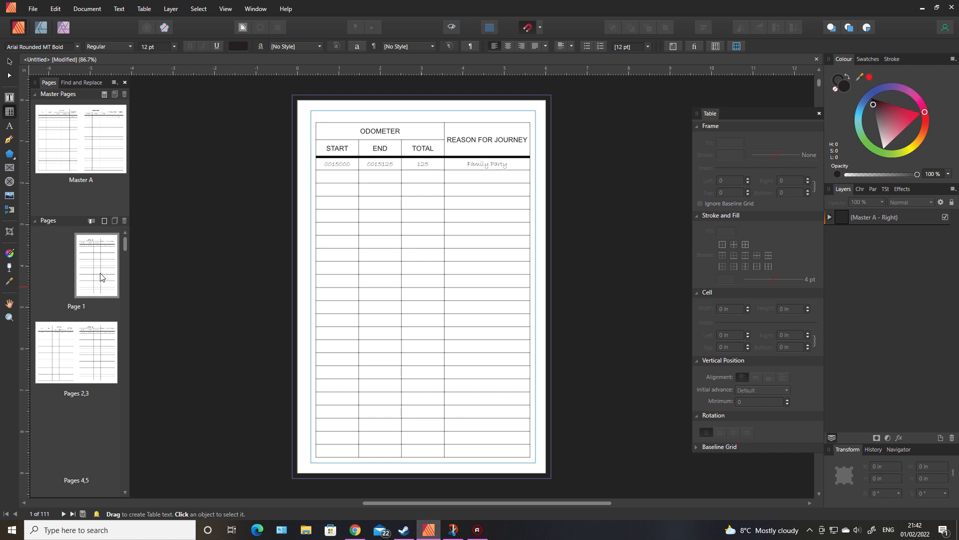
{"action": "right_click", "coordinate": [100, 276]}
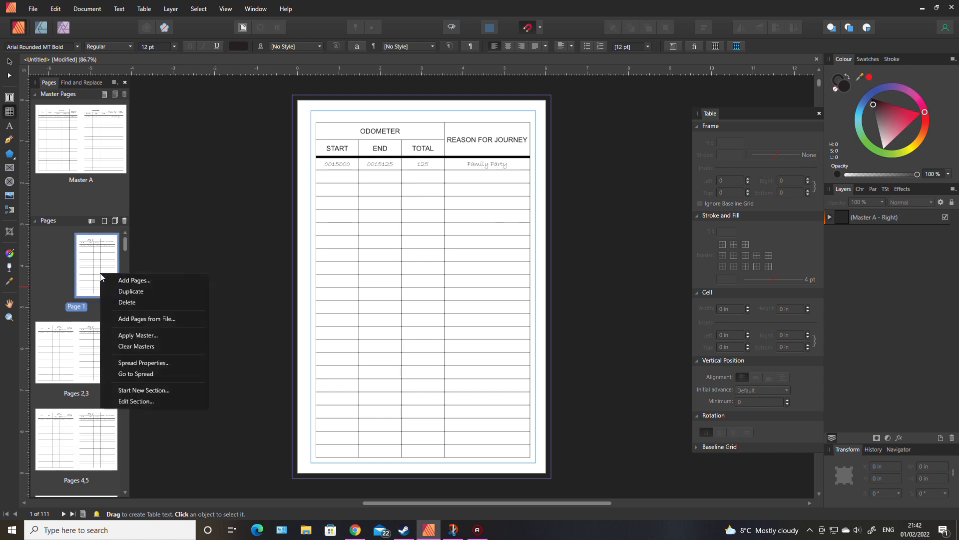
{"action": "left_click", "coordinate": [144, 346]}
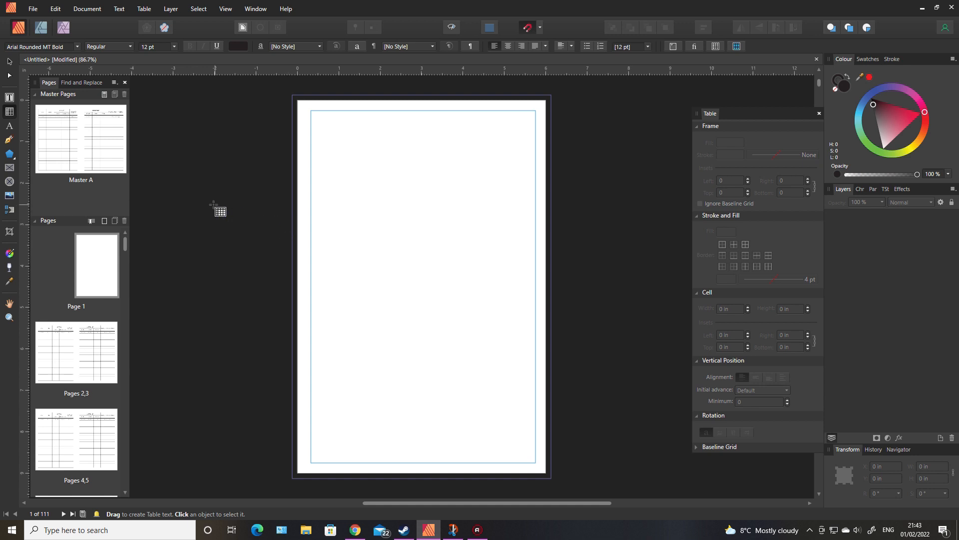
{"action": "left_click", "coordinate": [9, 97]}
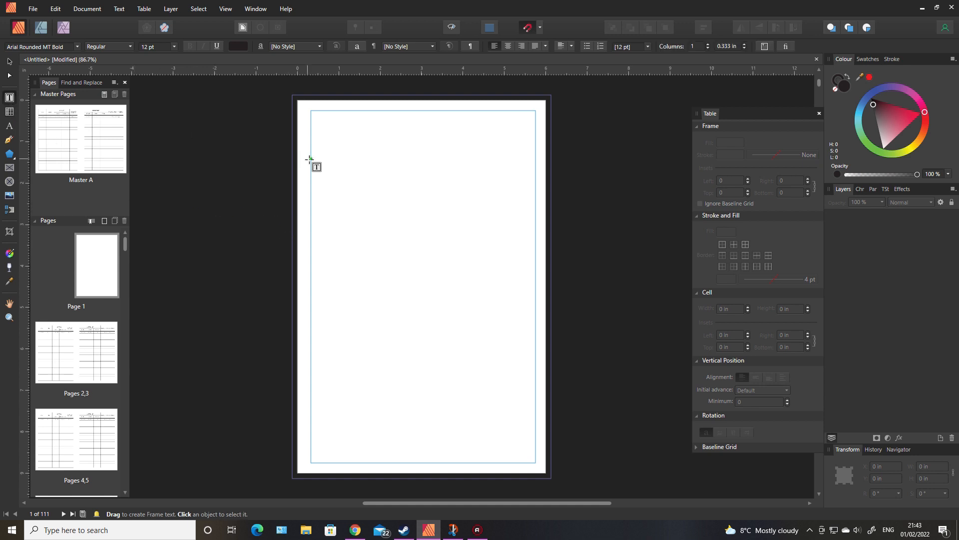
{"action": "left_click_drag", "start_coordinate": [335, 157], "coordinate": [487, 191]}
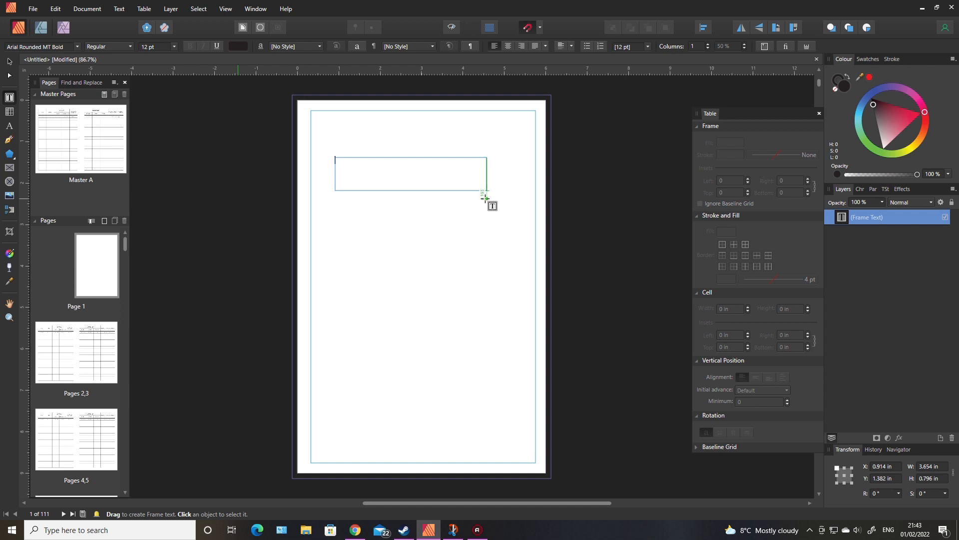
{"action": "key", "text": "ctrl+z"}
Draw a table about 4.26 in wide and 3.43 in high in the upper middle of page 1
{"action": "left_click", "coordinate": [9, 112]}
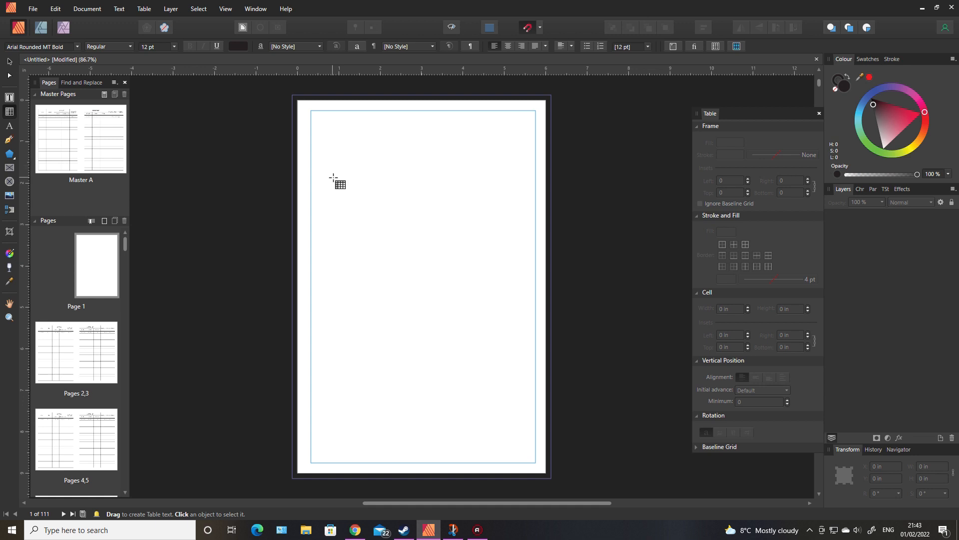
{"action": "left_click_drag", "start_coordinate": [330, 174], "coordinate": [506, 316]}
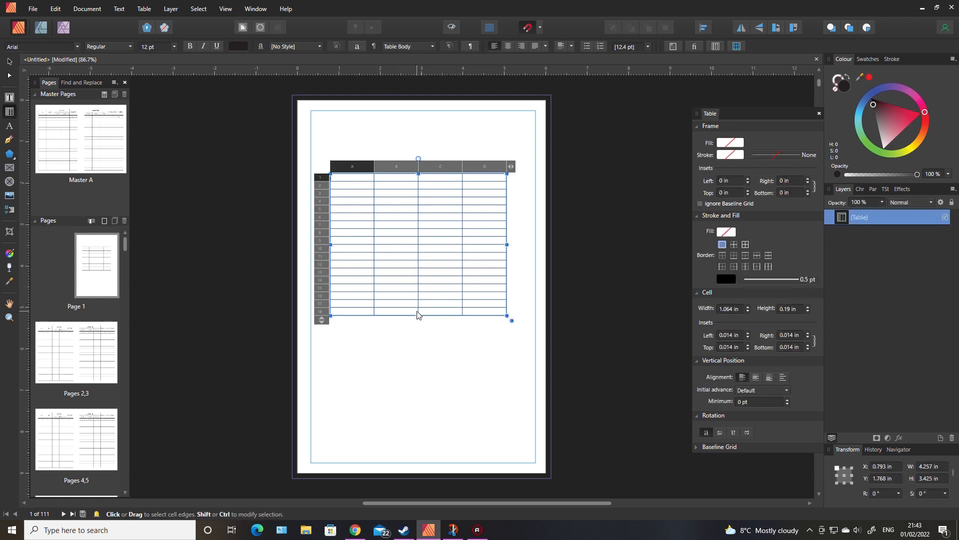
Replace the page 1 table with a three-column, six-row one about 4.68 by 3.53 in, centring its cell text horizontally and vertically
{"action": "key", "text": "ctrl+z"}
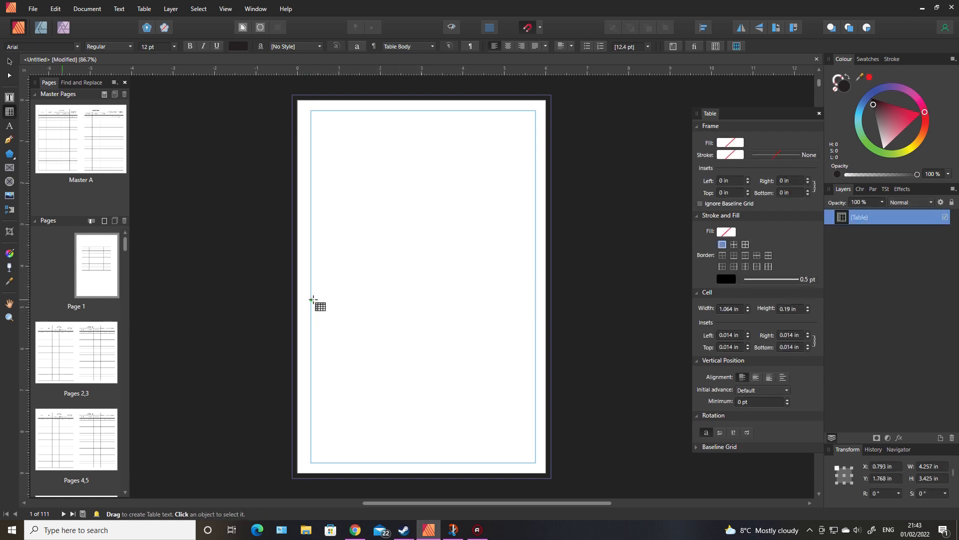
{"action": "left_click_drag", "start_coordinate": [328, 181], "coordinate": [498, 228]}
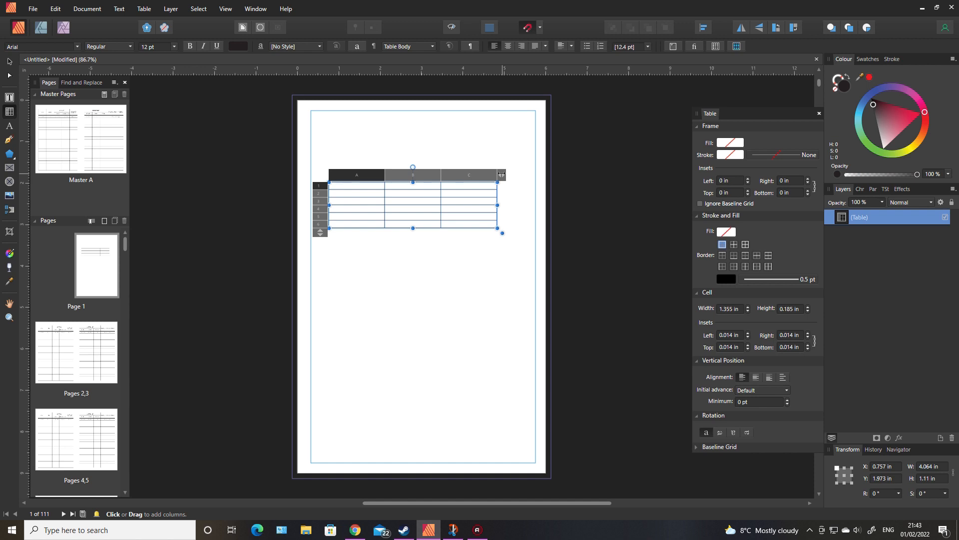
{"action": "left_click_drag", "start_coordinate": [498, 205], "coordinate": [531, 205]}
{"action": "left_click_drag", "start_coordinate": [427, 235], "coordinate": [427, 335]}
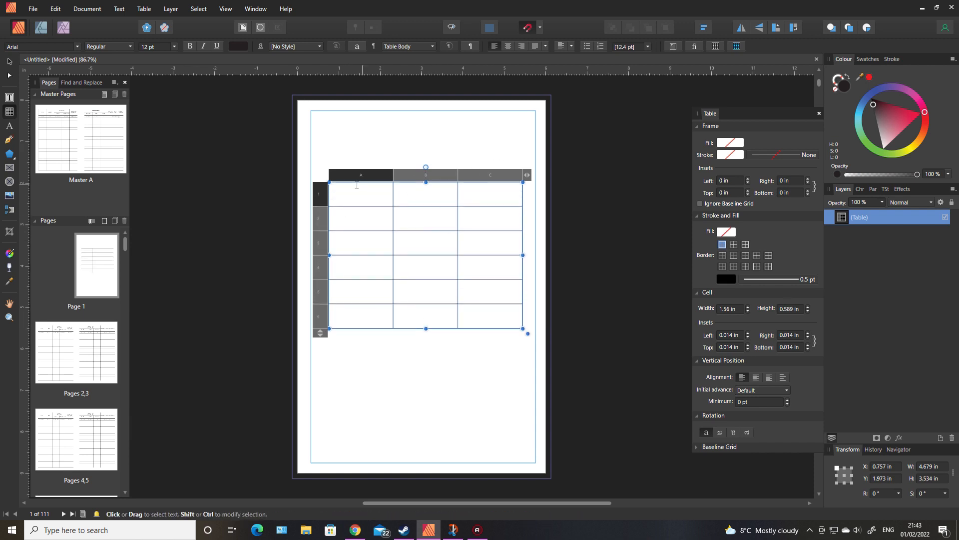
{"action": "left_click_drag", "start_coordinate": [363, 175], "coordinate": [477, 170]}
{"action": "left_click", "coordinate": [494, 46]}
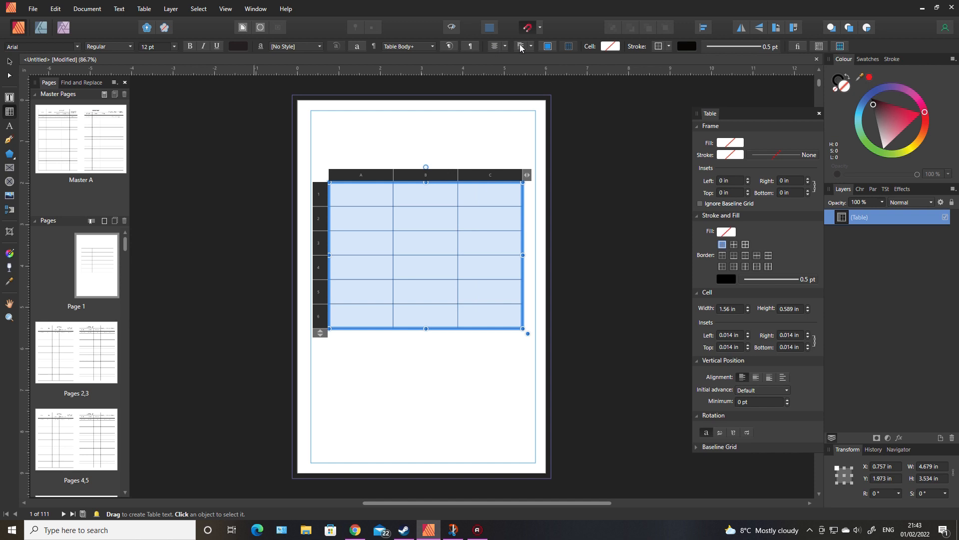
Label the first two rows of the table's first column MAKE and MODEL
{"action": "left_click", "coordinate": [344, 197]}
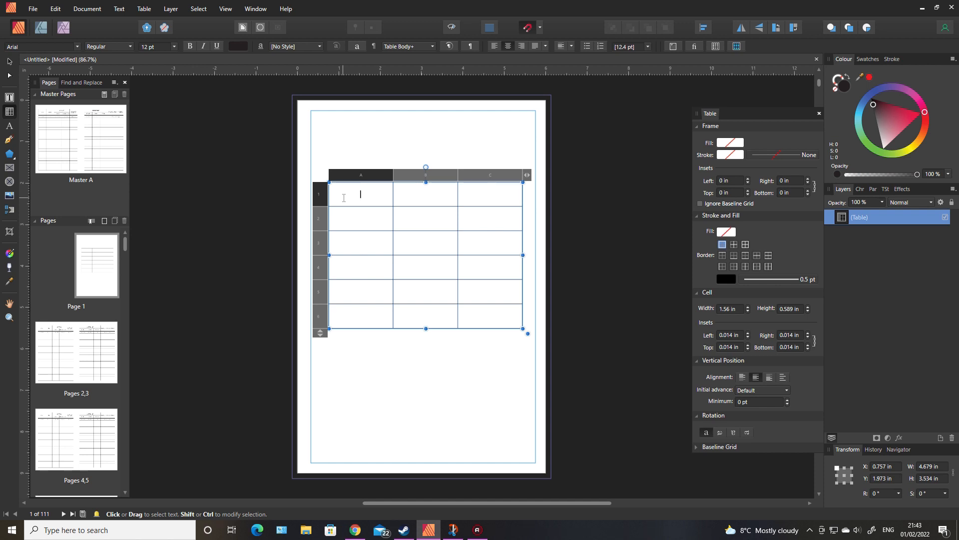
{"action": "type", "text": "veh"}
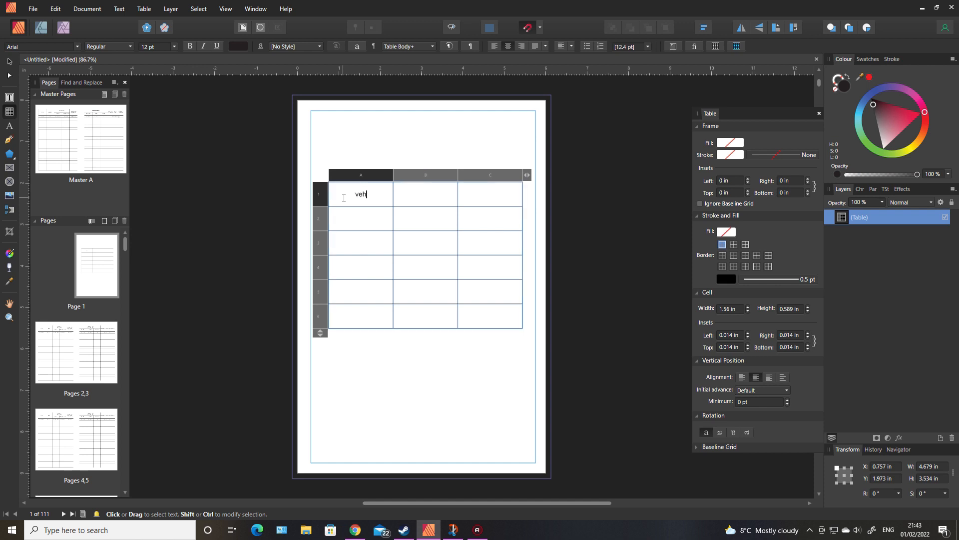
{"action": "type", "text": "ke"}
{"action": "key", "text": "BackSpace"}
{"action": "key", "text": "BackSpace"}
{"action": "type", "text": "KE"}
{"action": "key", "text": "Tab"}
{"action": "key", "text": "Tab"}
{"action": "key", "text": "Tab"}
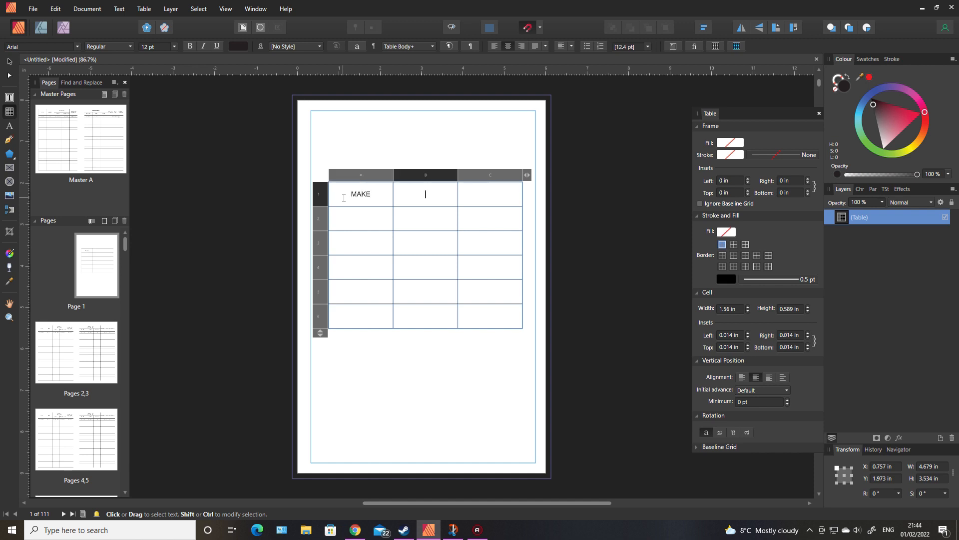
{"action": "type", "text": "MOD"}
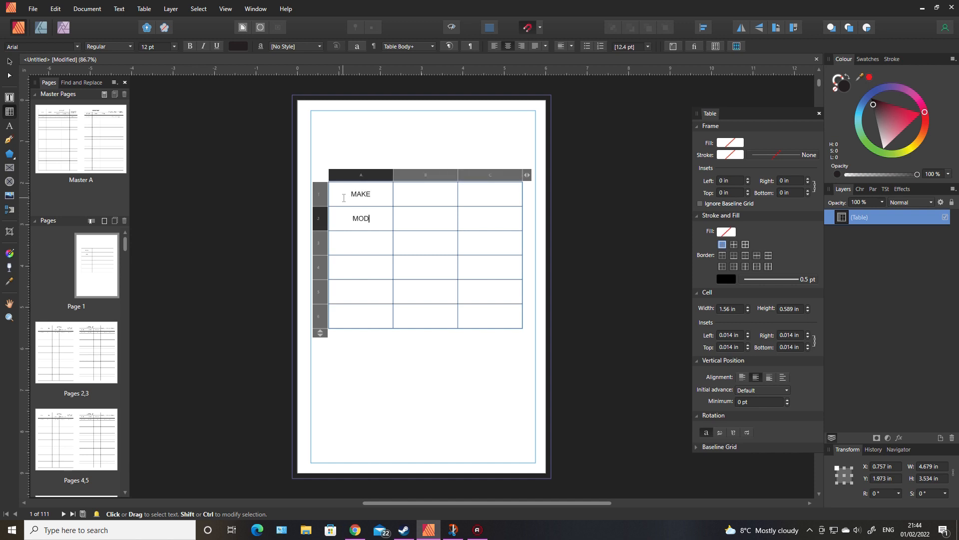
{"action": "type", "text": "EL"}
Label the third and fourth rows of the first column REG NO and INSURANCE
{"action": "key", "text": "Tab"}
{"action": "key", "text": "Tab"}
{"action": "key", "text": "Tab"}
{"action": "type", "text": "REG"}
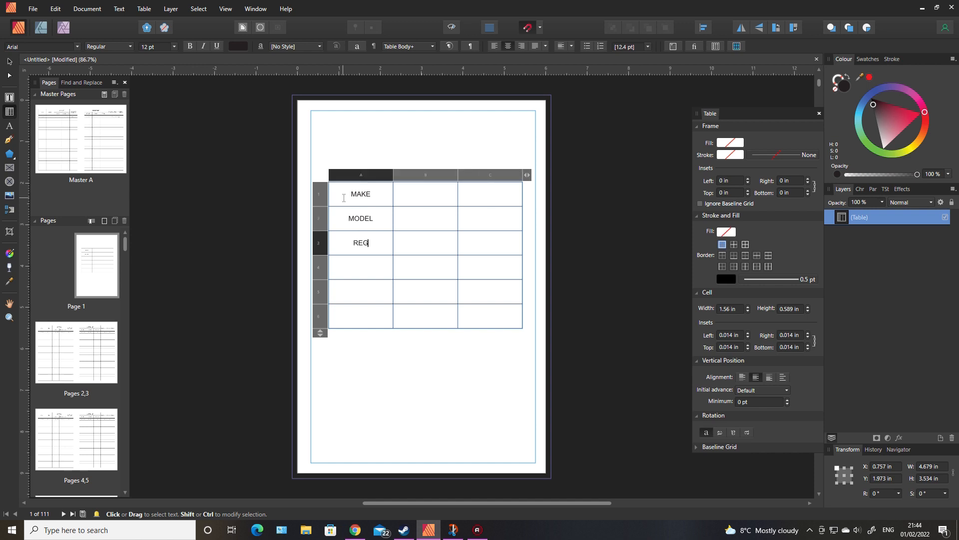
{"action": "type", "text": " NO"}
{"action": "key", "text": "Tab"}
{"action": "key", "text": "Tab"}
{"action": "key", "text": "Tab"}
{"action": "type", "text": "INSURANCE"}
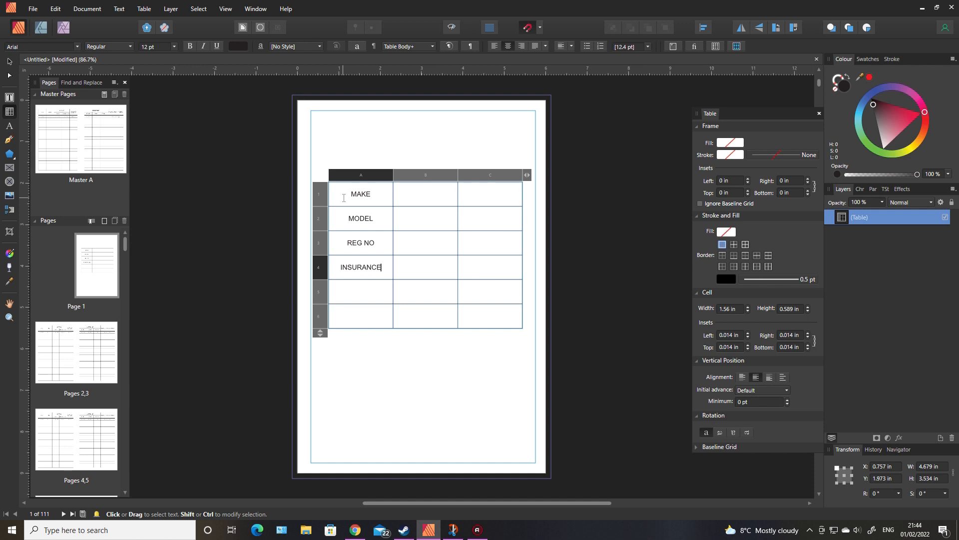
Enter REGISTERED OWNER as the label in the fifth row of the first column
{"action": "key", "text": "Tab"}
{"action": "key", "text": "Tab"}
{"action": "key", "text": "Tab"}
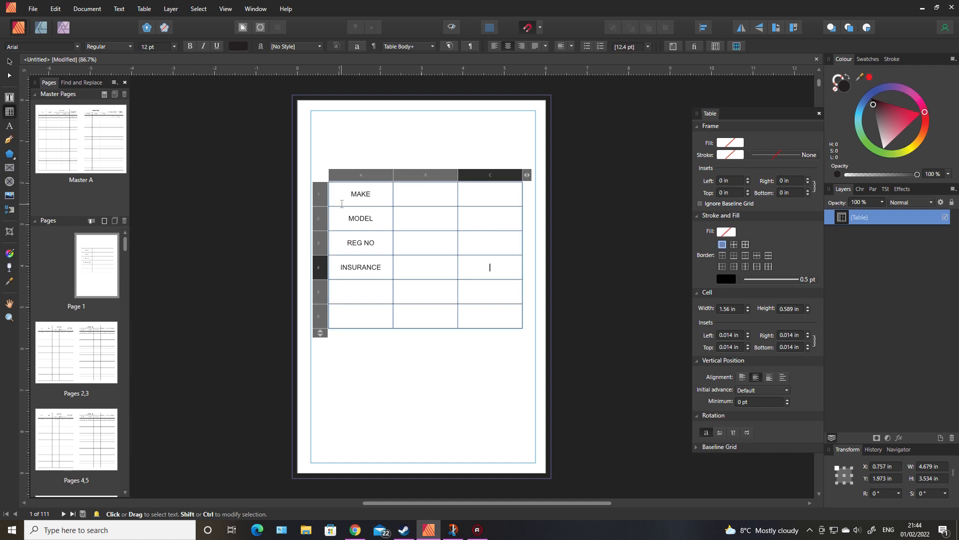
{"action": "type", "text": "REGISTRAT"}
{"action": "key", "text": "BackSpace"}
{"action": "key", "text": "BackSpace"}
{"action": "key", "text": "BackSpace"}
{"action": "key", "text": "BackSpace"}
{"action": "key", "text": "BackSpace"}
{"action": "key", "text": "BackSpace"}
{"action": "key", "text": "BackSpace"}
{"action": "key", "text": "BackSpace"}
{"action": "key", "text": "BackSpace"}
{"action": "type", "text": "REG"}
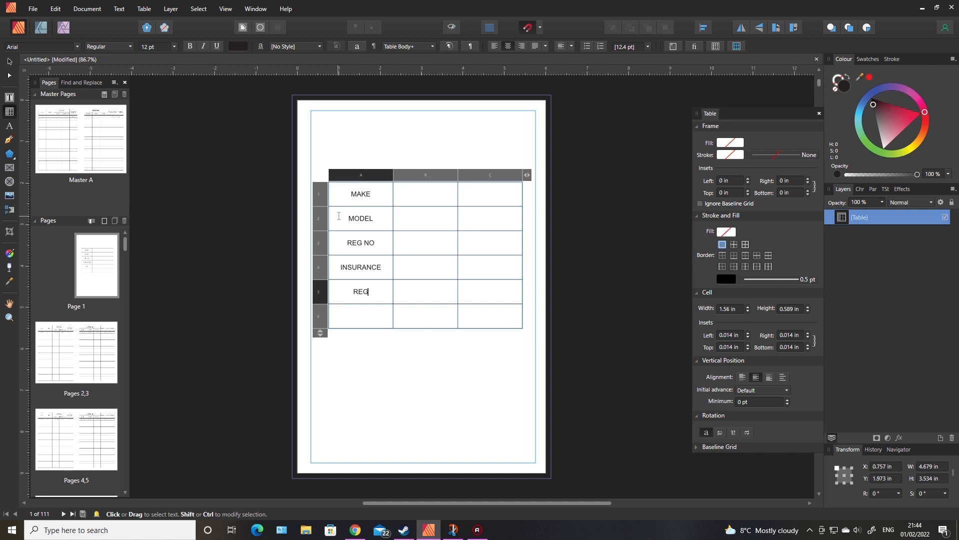
{"action": "type", "text": "ISTERED OWNER"}
Remove the vertical border between the two blank columns across the five labelled rows
{"action": "left_click_drag", "start_coordinate": [433, 194], "coordinate": [473, 294]}
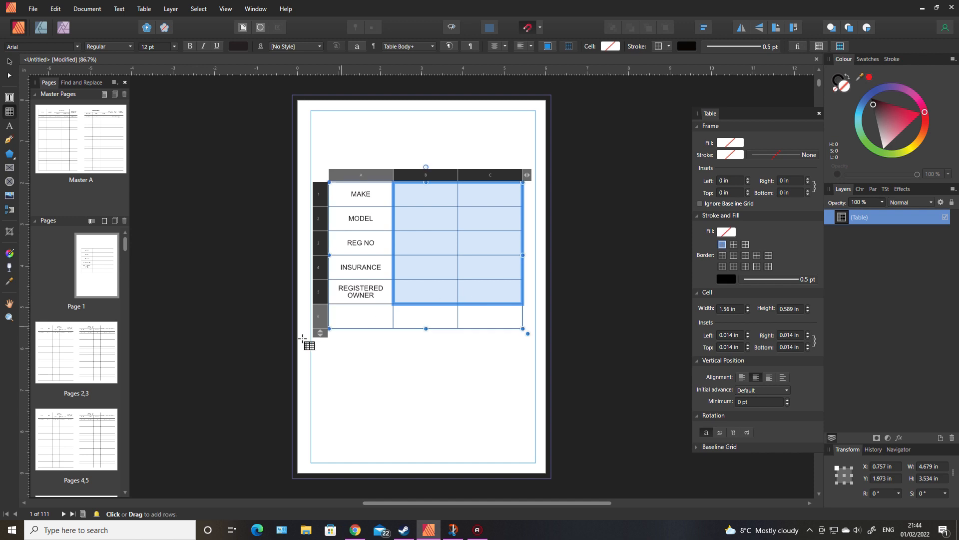
{"action": "left_click", "coordinate": [745, 266]}
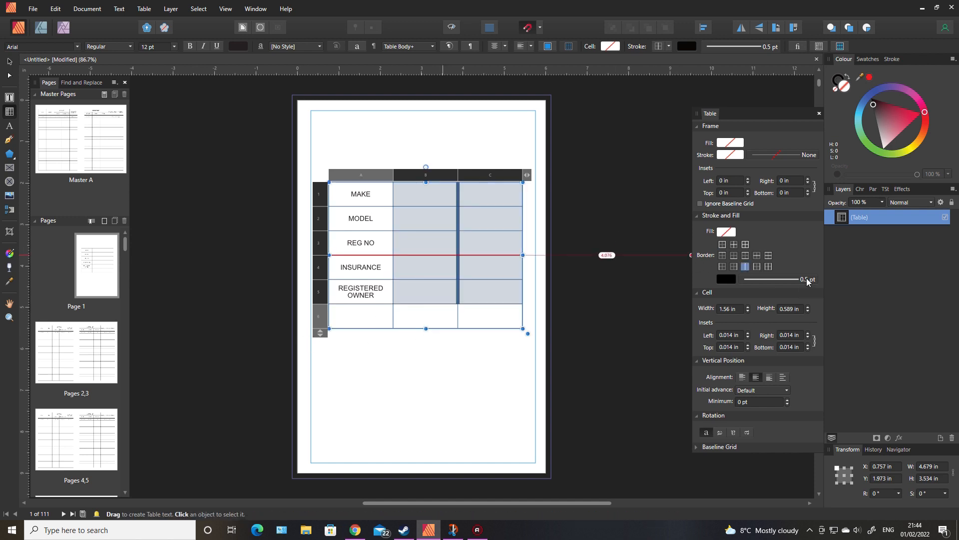
{"action": "left_click", "coordinate": [726, 279]}
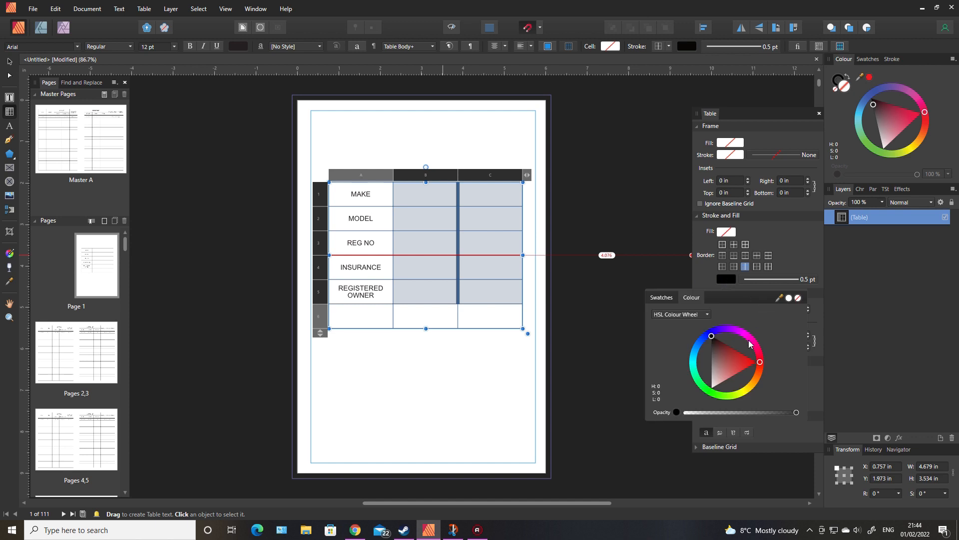
{"action": "left_click", "coordinate": [798, 298]}
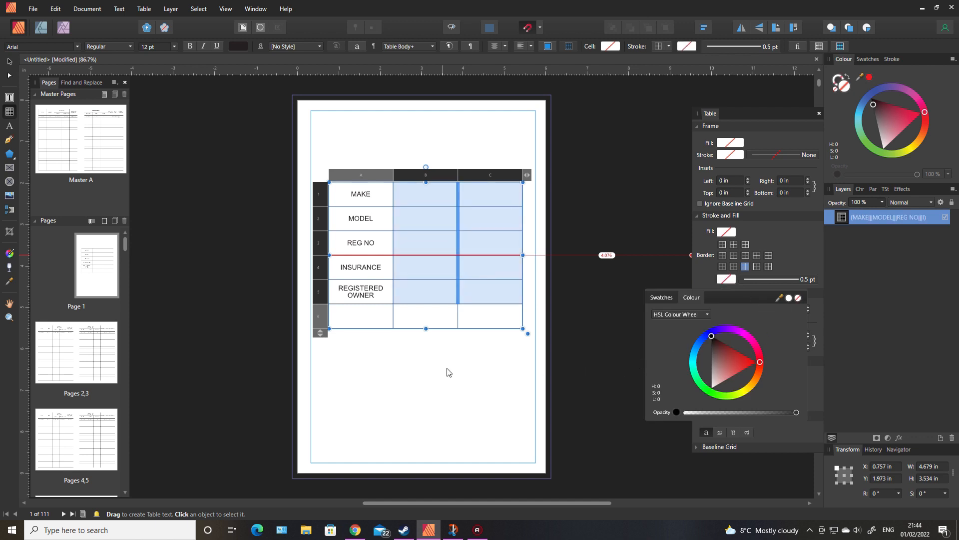
{"action": "left_click", "coordinate": [414, 366]}
Remove the empty sixth row from the page 1 table
{"action": "left_click", "coordinate": [342, 320]}
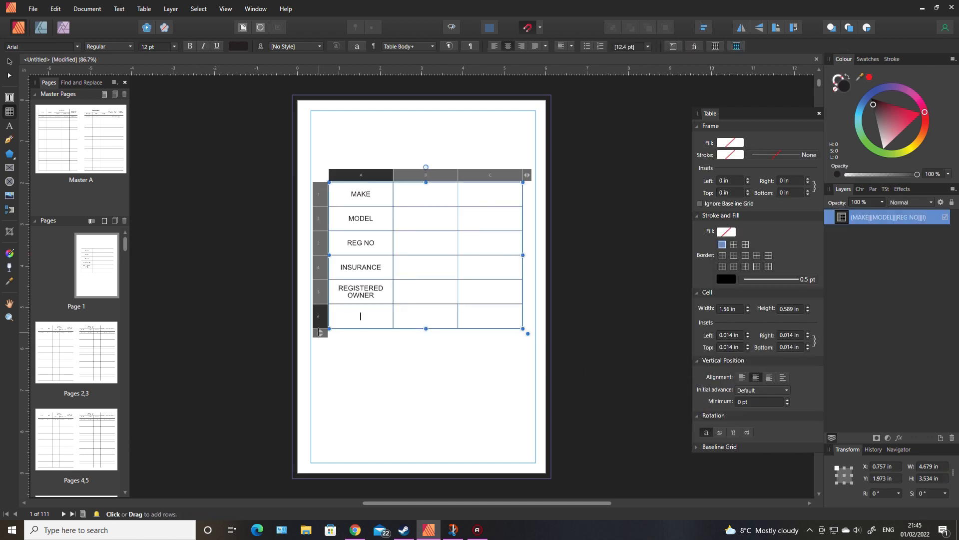
{"action": "left_click_drag", "start_coordinate": [321, 326], "coordinate": [320, 304]}
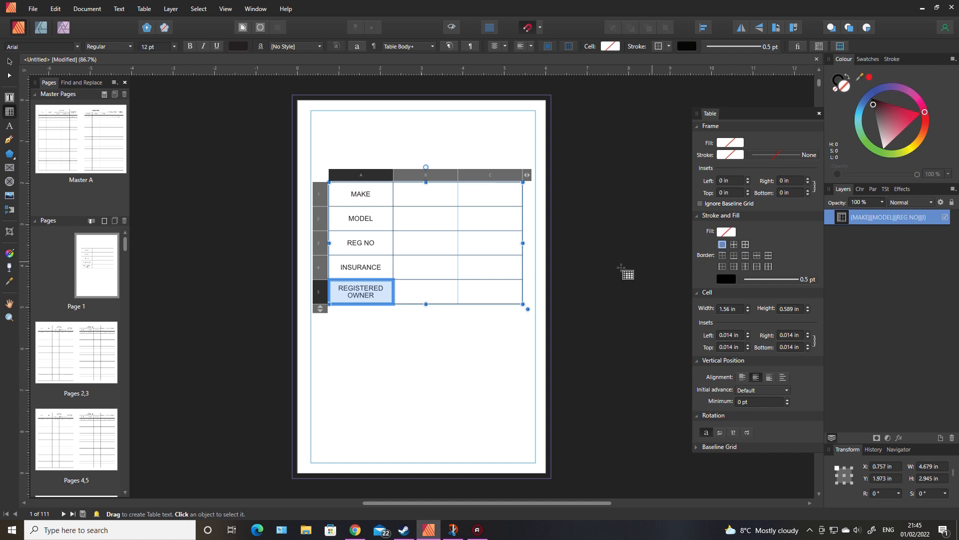
{"action": "left_click", "coordinate": [531, 266]}
{"action": "left_click", "coordinate": [451, 220]}
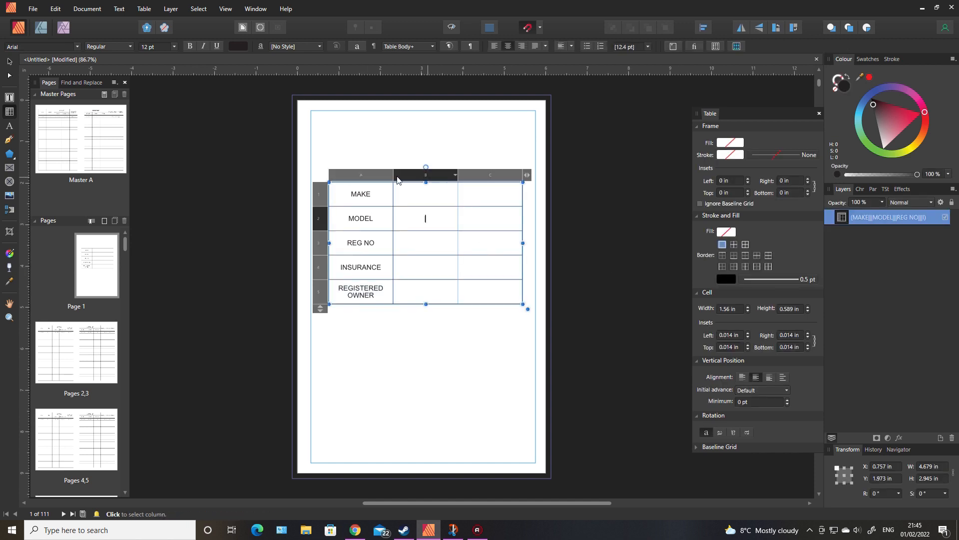
Remove the outer border from the whole table, but give its bottom edge a black stroke
{"action": "left_click_drag", "start_coordinate": [388, 180], "coordinate": [477, 176]}
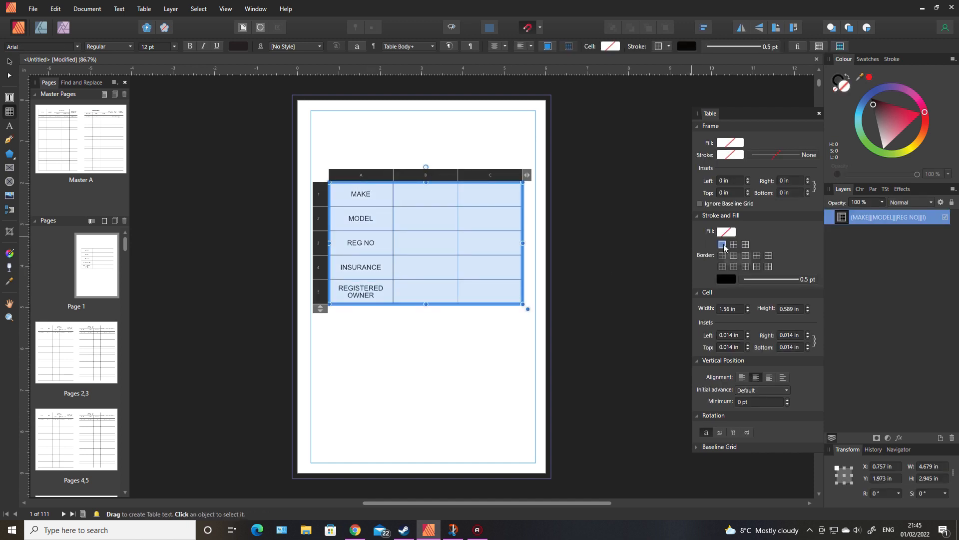
{"action": "left_click", "coordinate": [729, 280]}
{"action": "left_click", "coordinate": [798, 298]}
{"action": "left_click", "coordinate": [734, 255]}
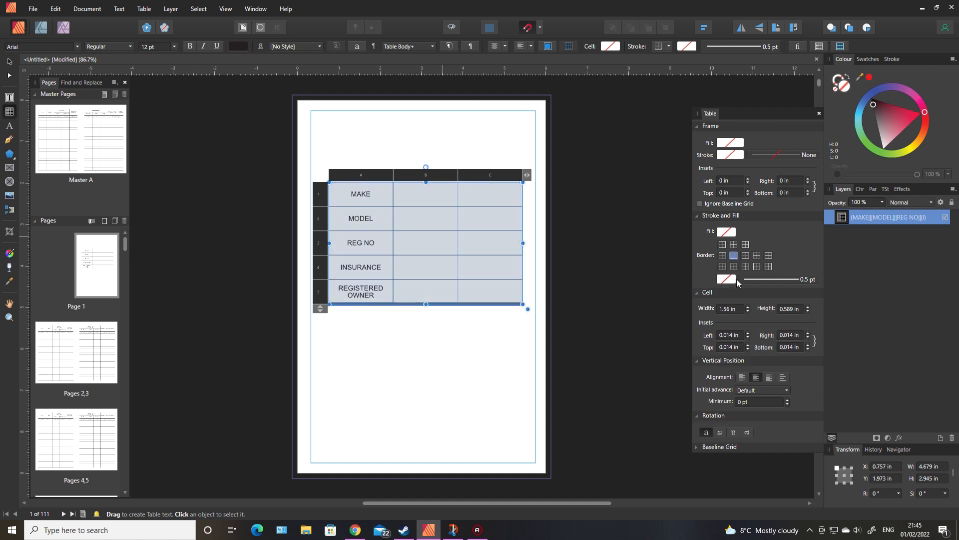
{"action": "left_click", "coordinate": [733, 280]}
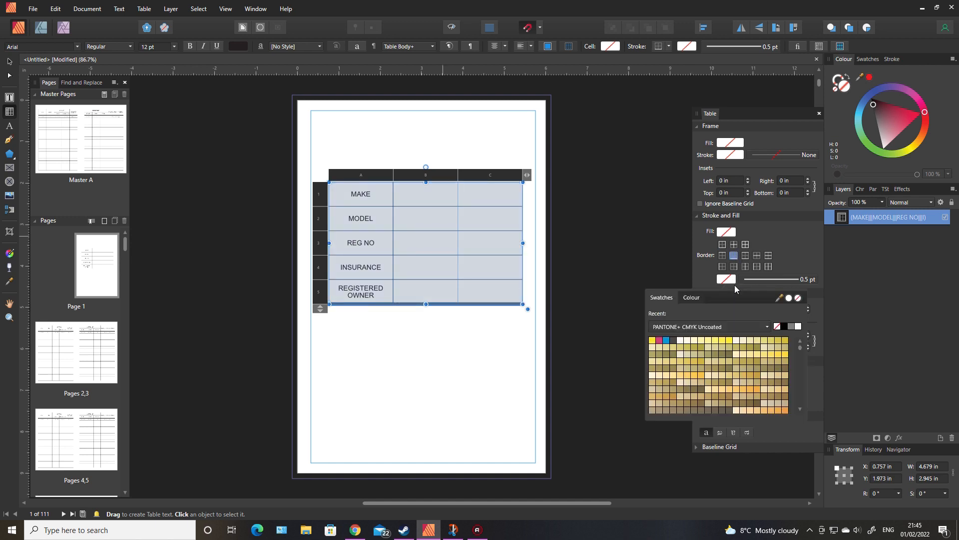
{"action": "left_click", "coordinate": [785, 327]}
{"action": "left_click", "coordinate": [595, 333]}
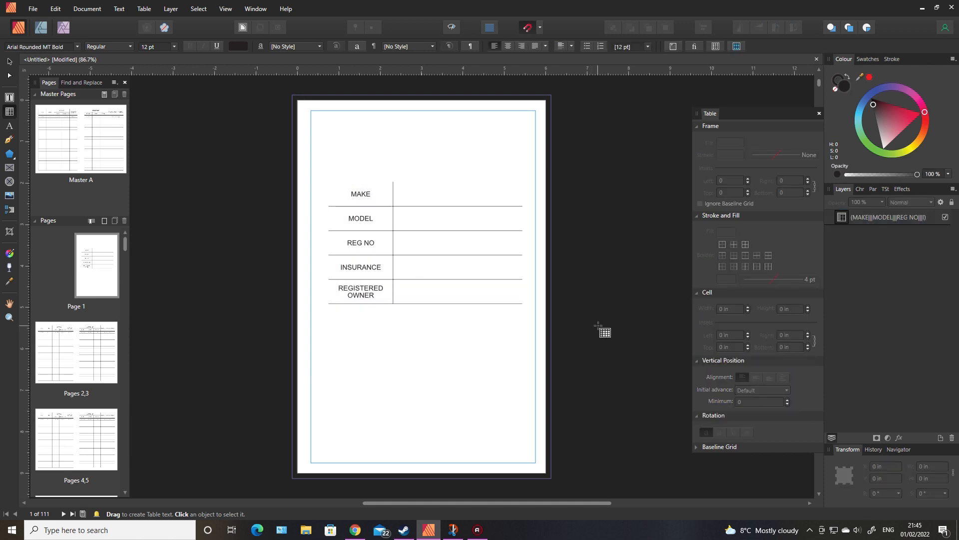
Remove all inside vertical borders from the page 1 table so only the horizontal lines remain
{"action": "left_click", "coordinate": [350, 191]}
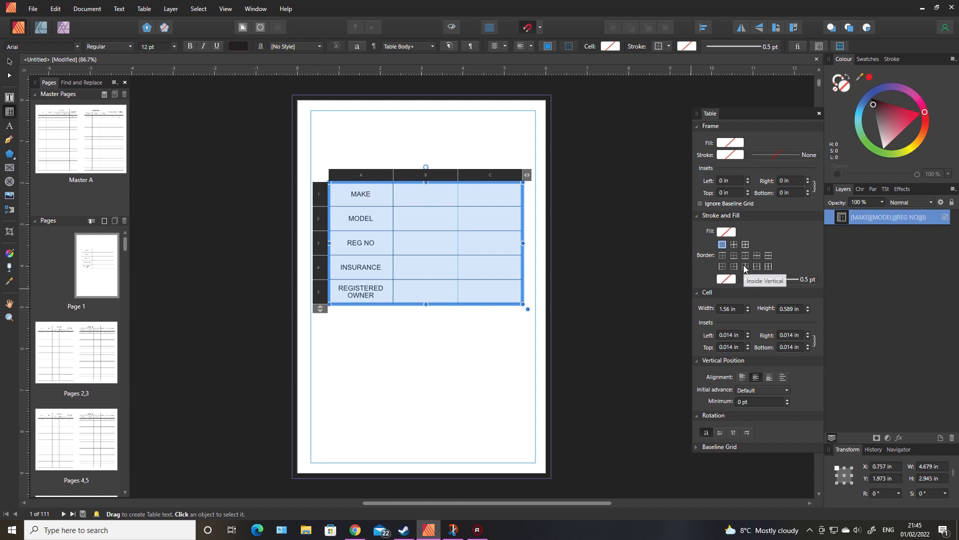
{"action": "left_click", "coordinate": [745, 266]}
{"action": "left_click", "coordinate": [805, 281]}
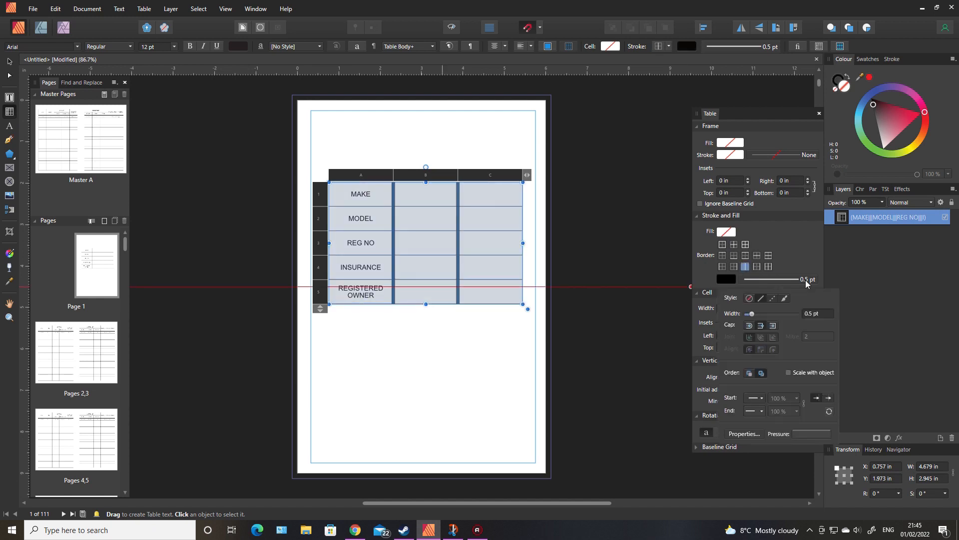
{"action": "left_click", "coordinate": [734, 281]}
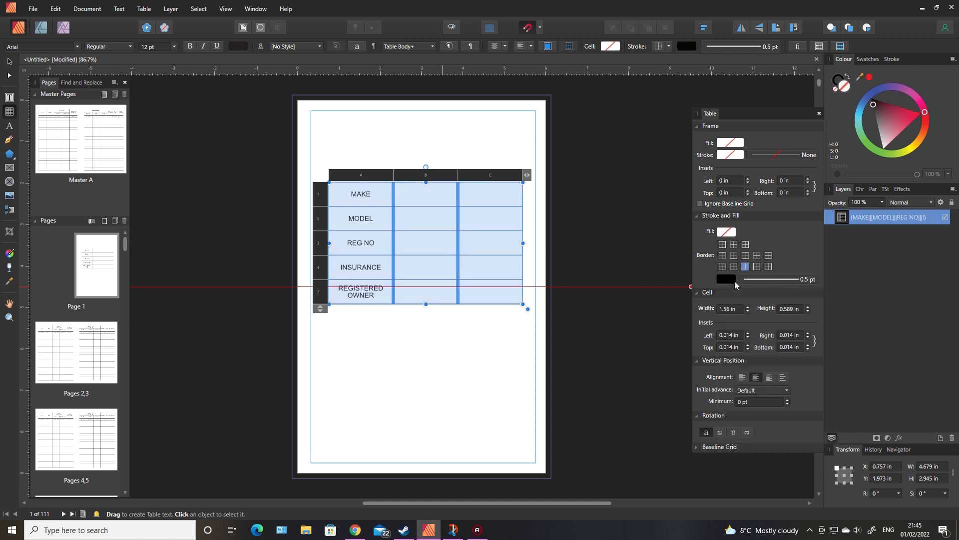
{"action": "left_click", "coordinate": [727, 279]}
{"action": "left_click", "coordinate": [796, 298]}
{"action": "left_click", "coordinate": [633, 233]}
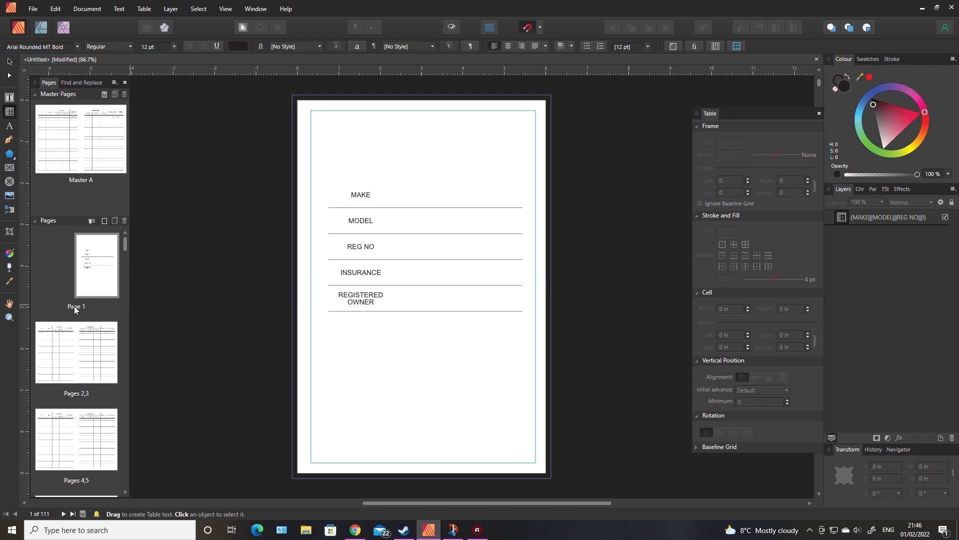
Place Pattern_1.eps on Master A at 9.25 in square from the outer bleed corner, and duplicate it alongside to cover the rest of the spread
{"action": "left_click", "coordinate": [90, 348]}
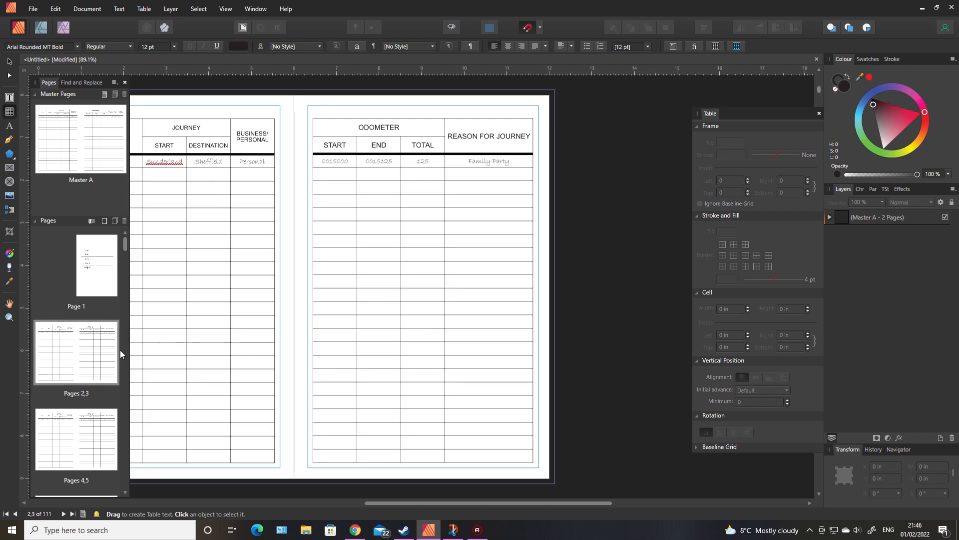
{"action": "left_click_drag", "start_coordinate": [439, 502], "coordinate": [370, 503]}
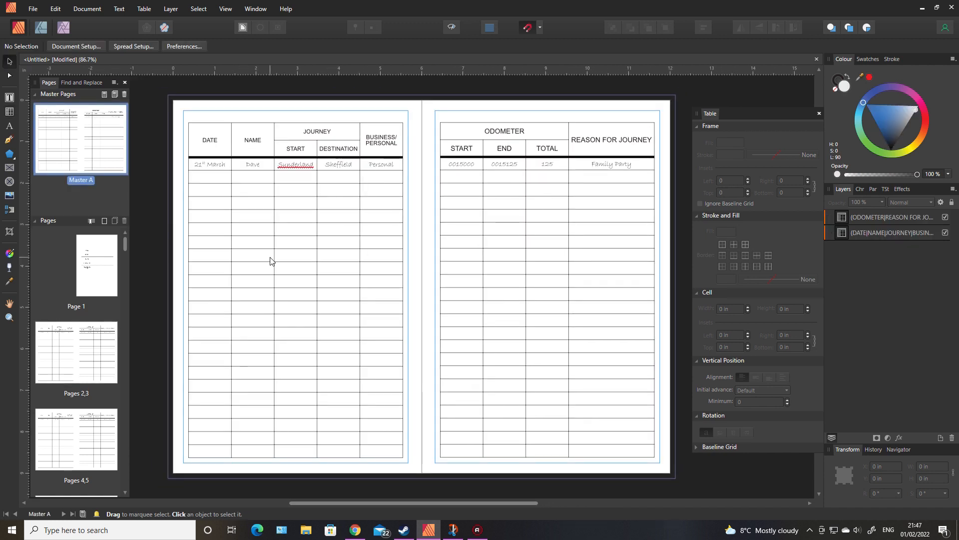
{"action": "left_click", "coordinate": [9, 197]}
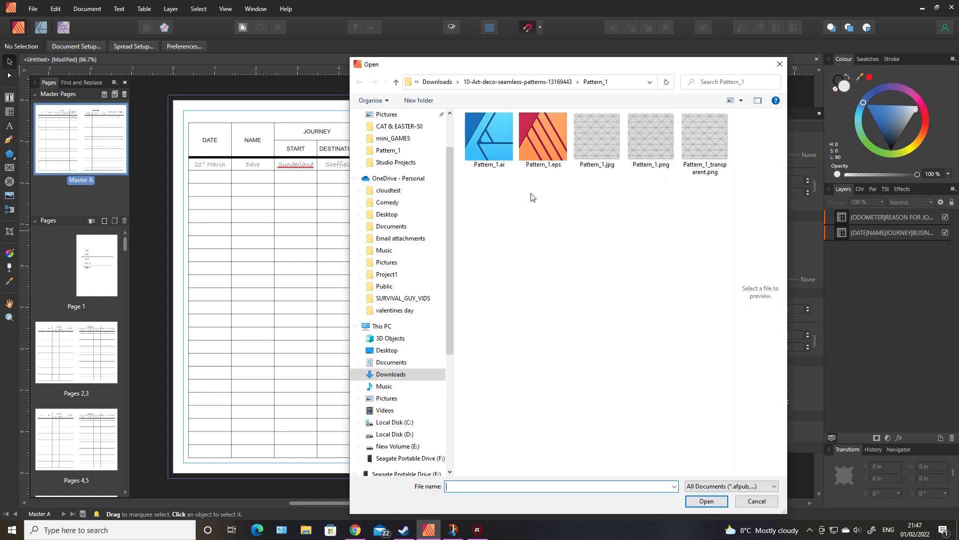
{"action": "double_click", "coordinate": [529, 133]}
{"action": "mouse_move", "coordinate": [167, 95]}
{"action": "left_mouse_down"}
{"action": "mouse_move", "coordinate": [192, 138]}
{"action": "mouse_move", "coordinate": [522, 492]}
{"action": "mouse_move", "coordinate": [516, 473]}
{"action": "left_mouse_up"}
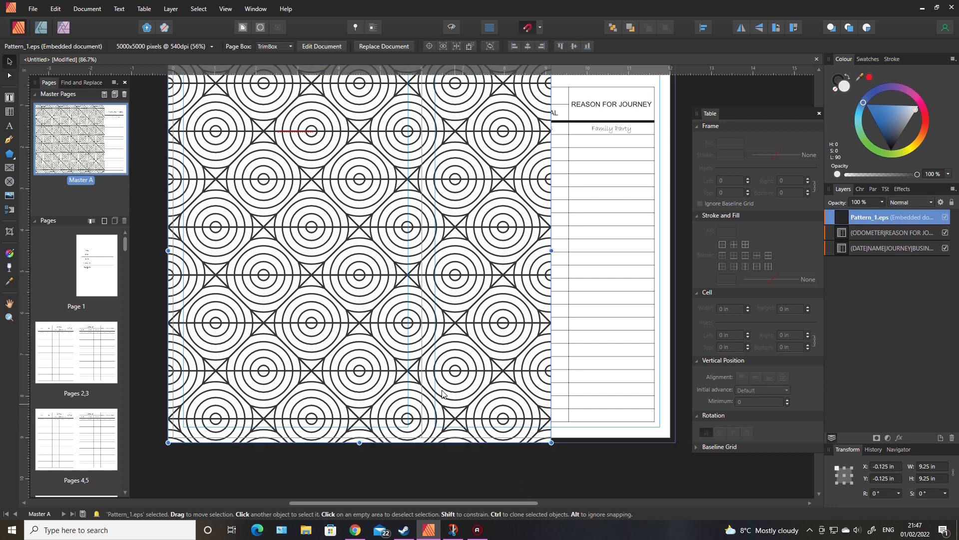
{"action": "mouse_move", "coordinate": [324, 293]}
{"action": "left_mouse_down"}
{"action": "mouse_move", "coordinate": [720, 305]}
{"action": "mouse_move", "coordinate": [705, 308]}
{"action": "left_mouse_up"}
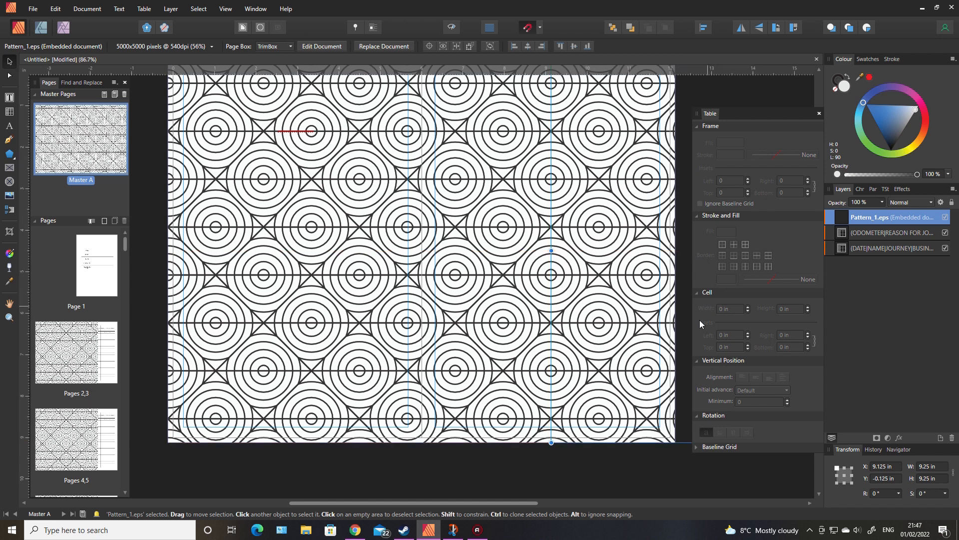
Send both Pattern_1.eps images on Master A to the back, behind the two tables
{"action": "left_click", "coordinate": [517, 409], "text": "shift"}
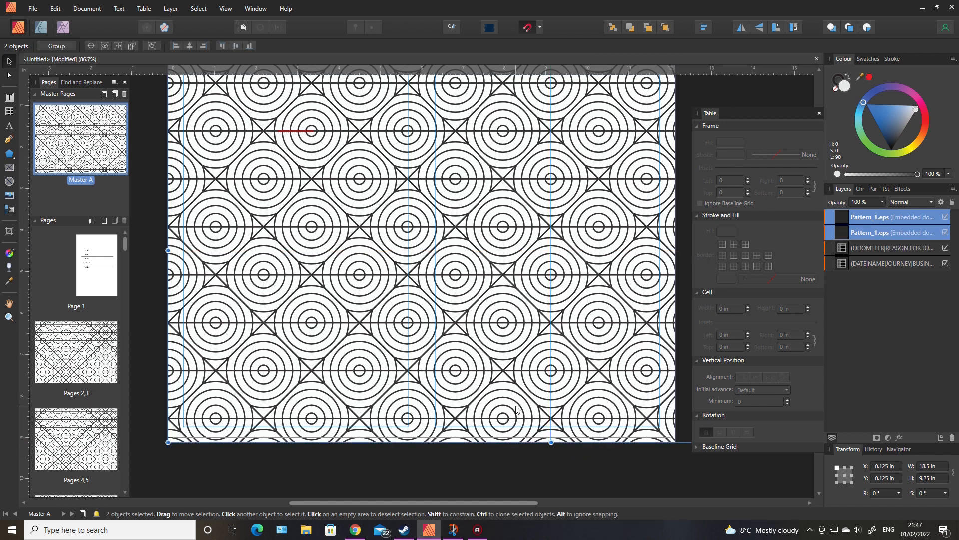
{"action": "right_click", "coordinate": [516, 407]}
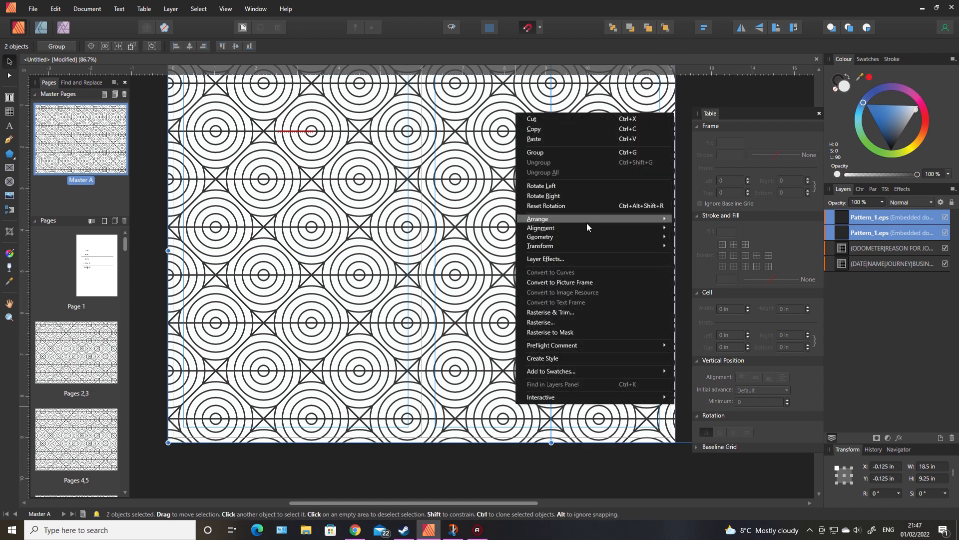
{"action": "mouse_move", "coordinate": [611, 218]}
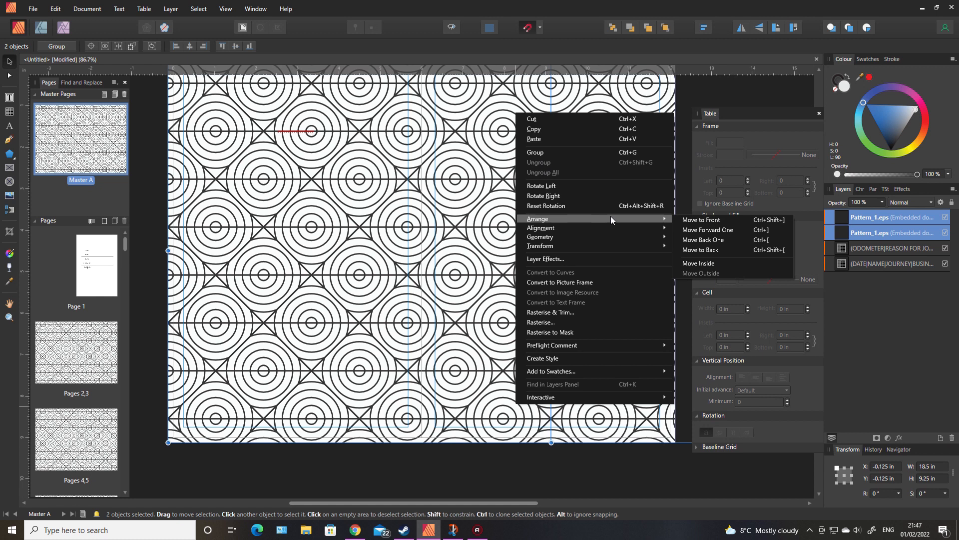
{"action": "left_click", "coordinate": [706, 250]}
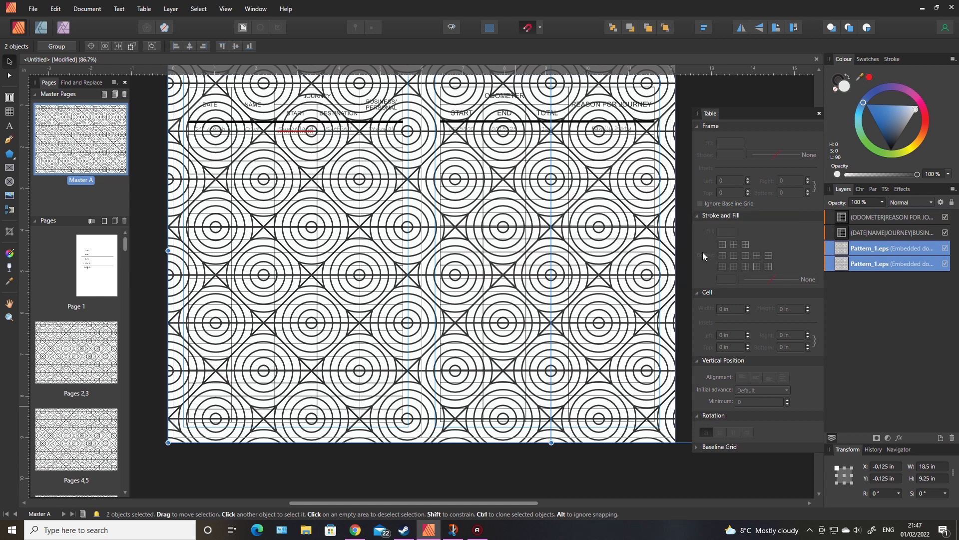
Draw a rectangle about 11.5 by 8.5 in across the Master A spread, behind both tables and inside the outer margins
{"action": "left_click", "coordinate": [10, 167]}
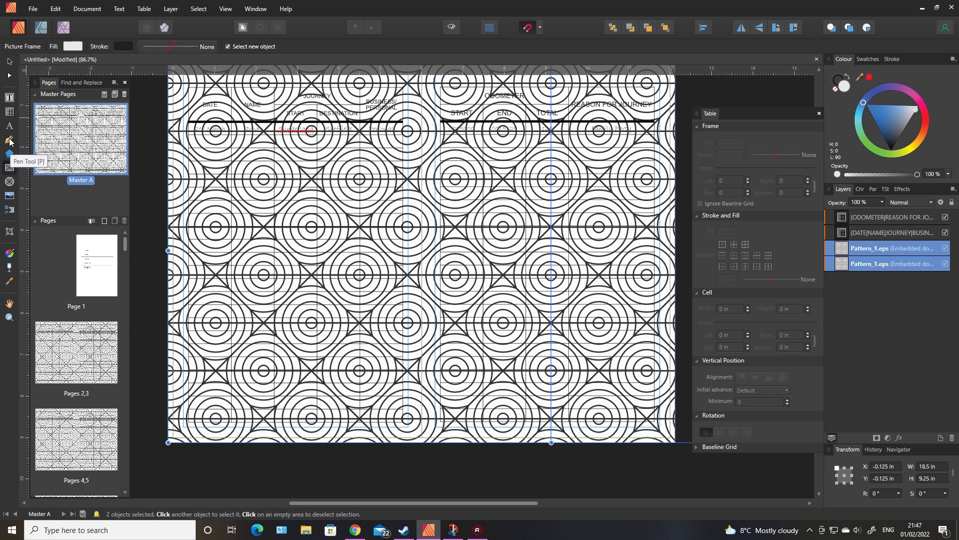
{"action": "left_click", "coordinate": [12, 157]}
{"action": "left_click_drag", "start_coordinate": [12, 158], "coordinate": [55, 156]}
{"action": "scroll", "coordinate": [221, 226], "scroll_direction": "up", "scroll_amount": 2}
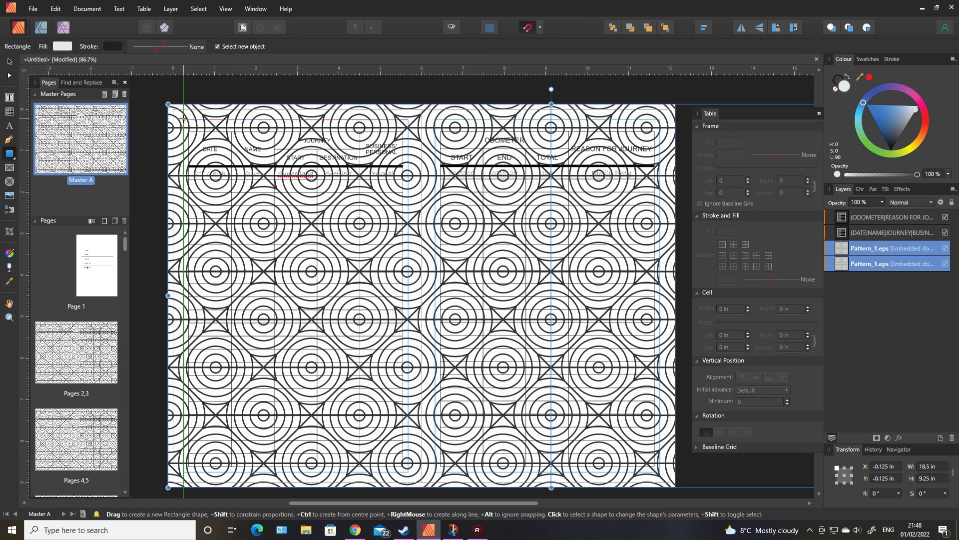
{"action": "left_click_drag", "start_coordinate": [183, 121], "coordinate": [658, 471]}
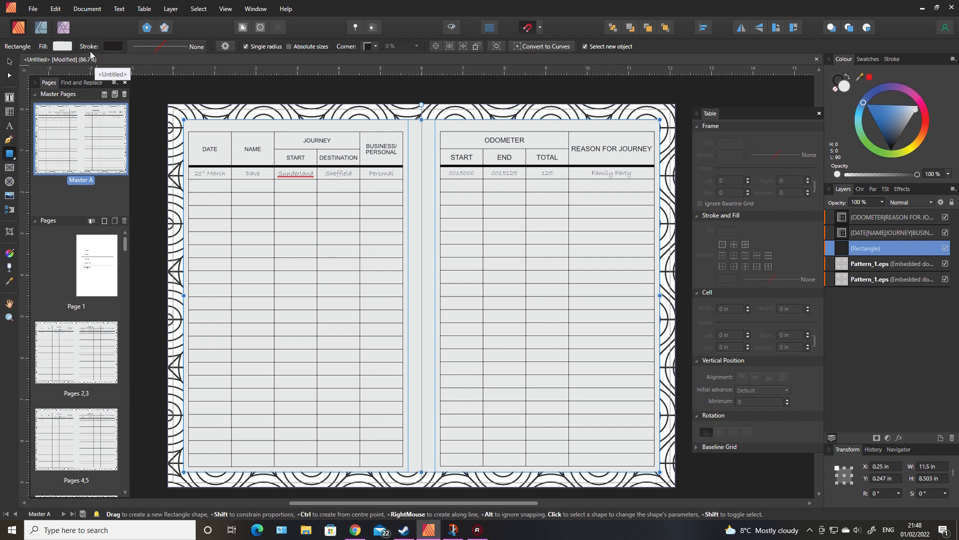
Fill the rectangle behind the tables with white and deselect it
{"action": "left_click", "coordinate": [64, 47]}
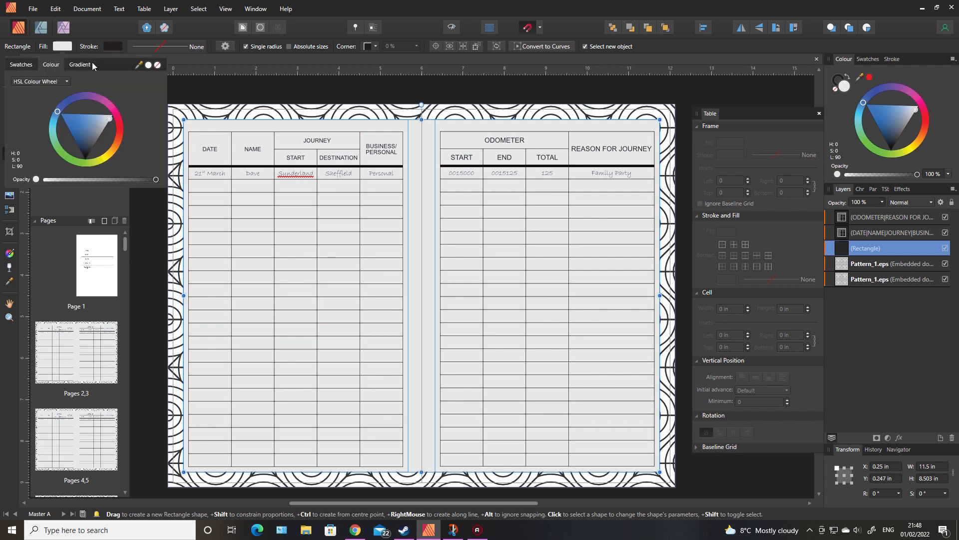
{"action": "left_click", "coordinate": [149, 65]}
{"action": "left_click", "coordinate": [152, 233]}
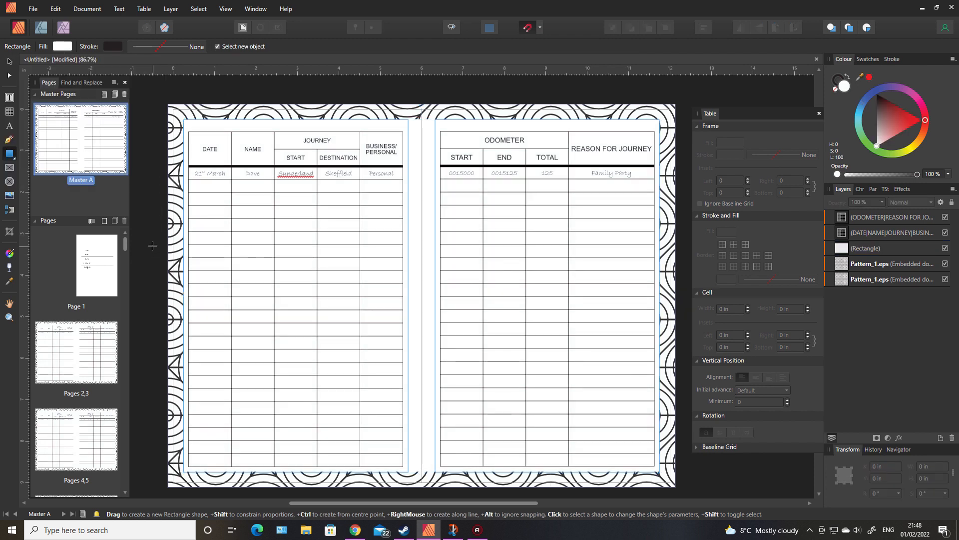
Fill the header cells of the DATE/NAME/JOURNEY table with mid grey (lightness 50) at 28% opacity
{"action": "left_click", "coordinate": [9, 60]}
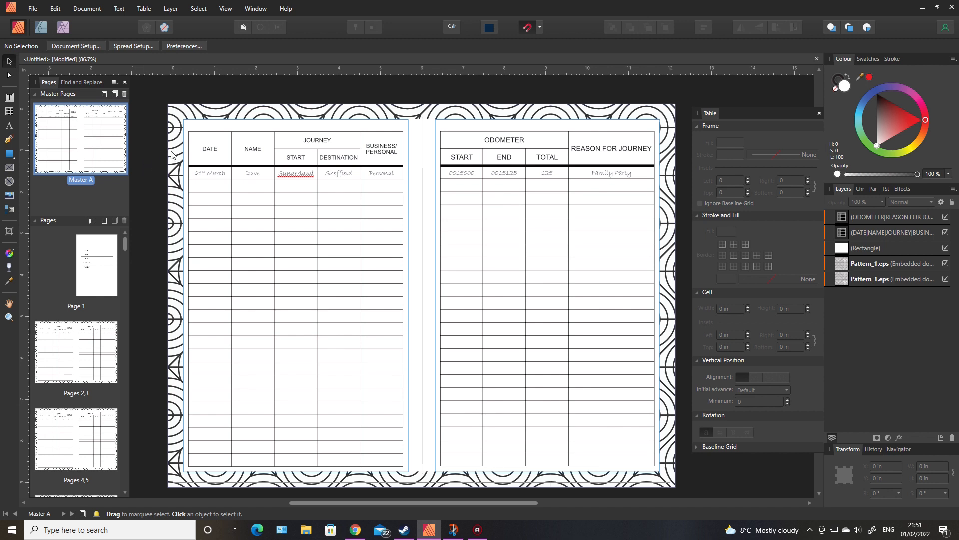
{"action": "left_click", "coordinate": [210, 157]}
{"action": "double_click", "coordinate": [208, 147]}
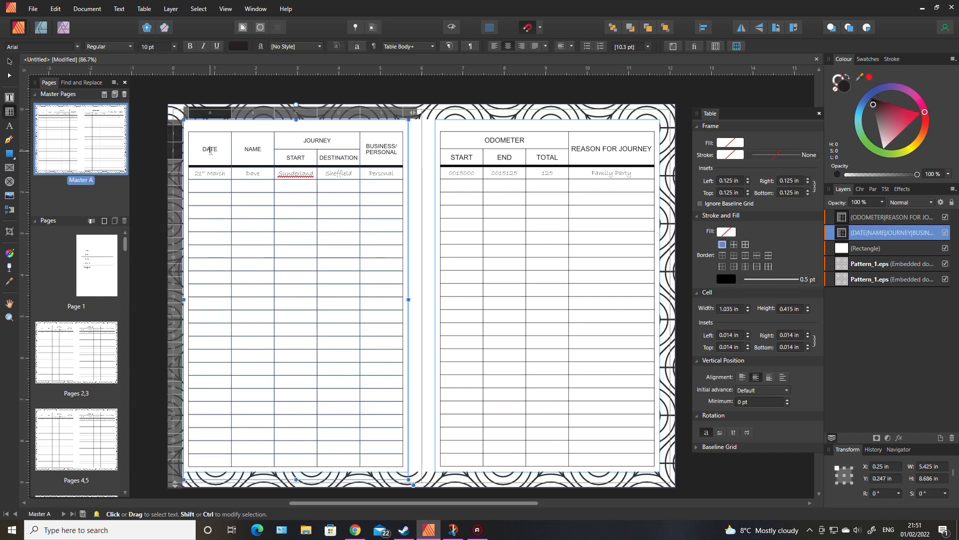
{"action": "left_click_drag", "start_coordinate": [208, 148], "coordinate": [370, 153]}
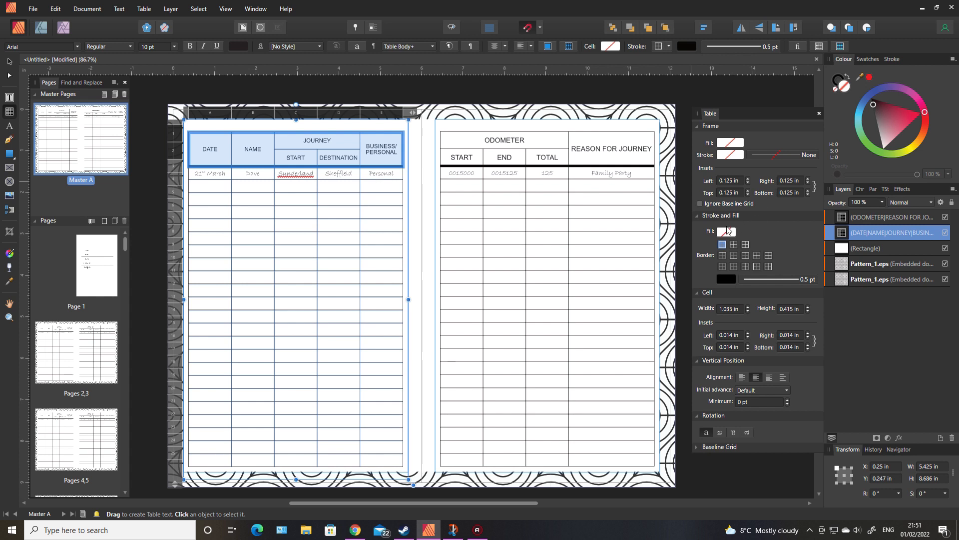
{"action": "left_click", "coordinate": [725, 232]}
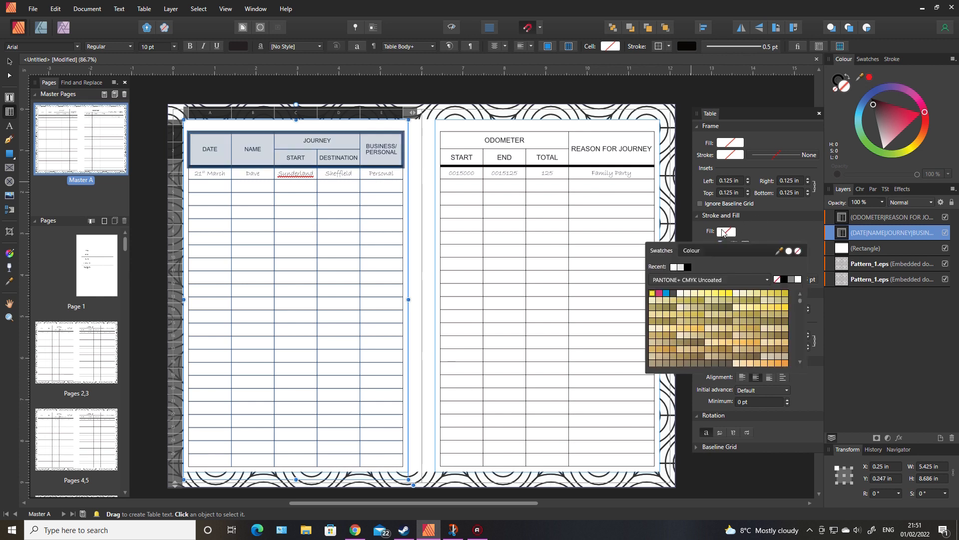
{"action": "left_click", "coordinate": [790, 280]}
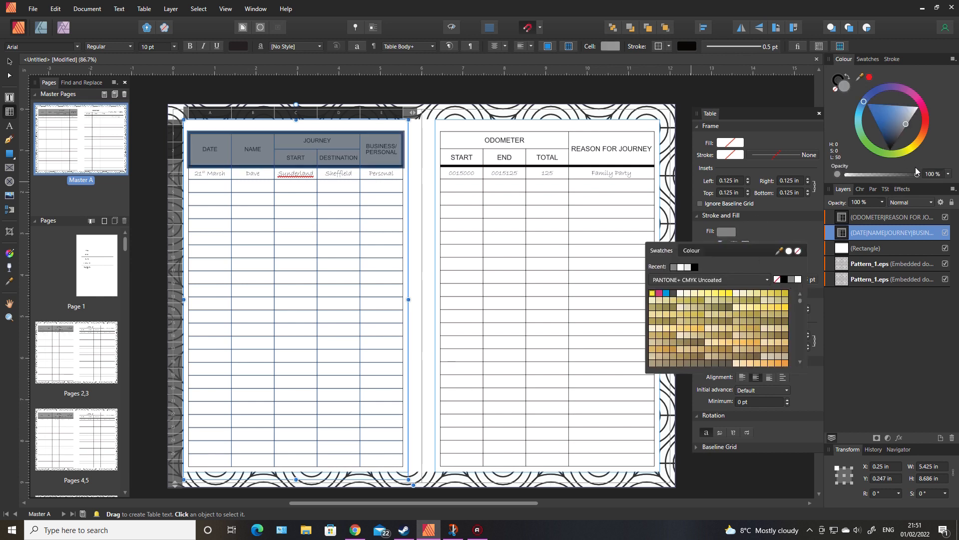
{"action": "left_click_drag", "start_coordinate": [918, 174], "coordinate": [874, 175]}
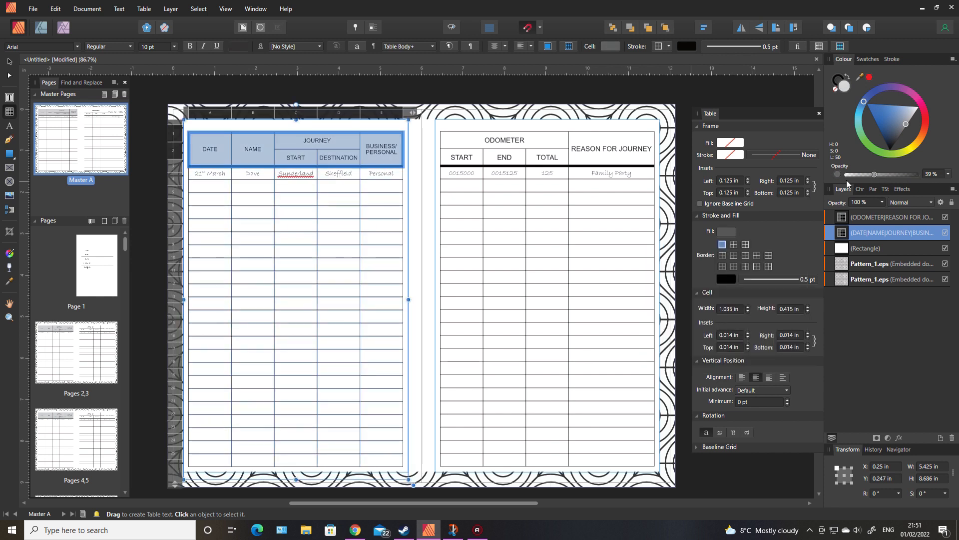
{"action": "left_click", "coordinate": [866, 174]}
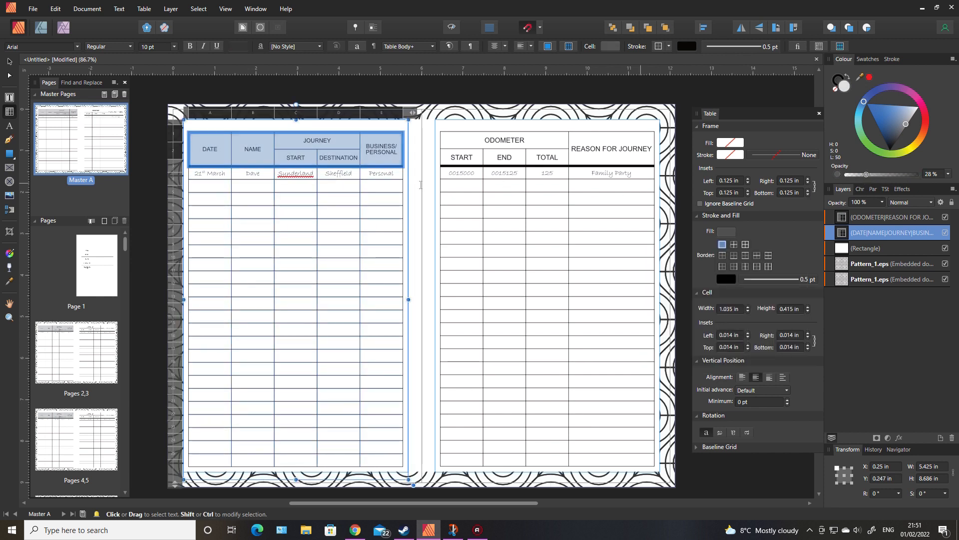
{"action": "left_click", "coordinate": [157, 221]}
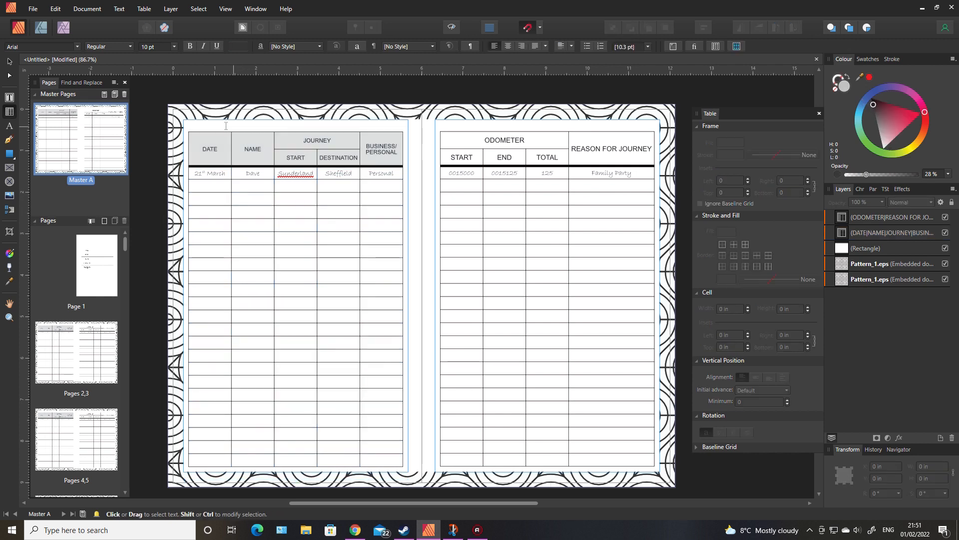
Fill the ODOMETER table's header cells with the grey sampled from the other table's header, and close the Table panel
{"action": "left_click", "coordinate": [453, 146]}
{"action": "left_click_drag", "start_coordinate": [453, 145], "coordinate": [608, 160]}
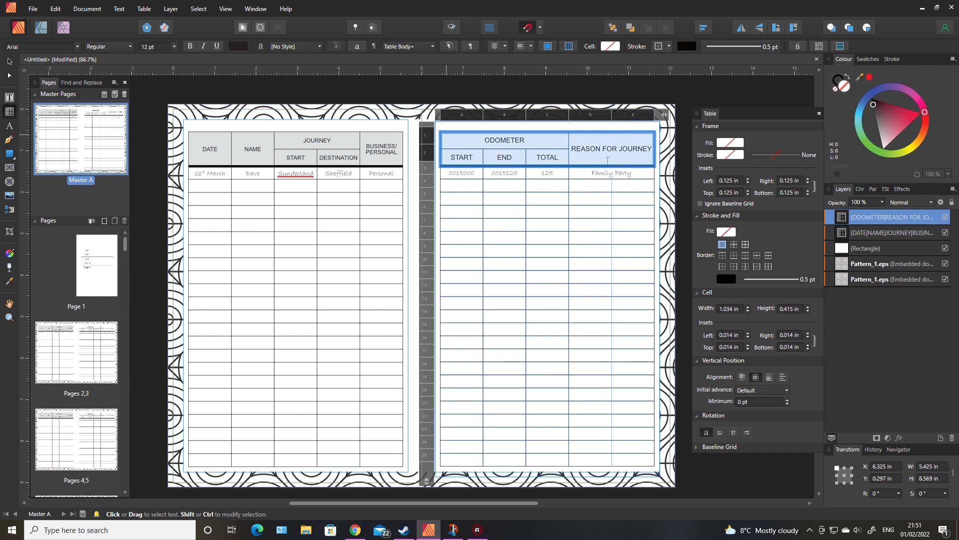
{"action": "key", "text": "Escape"}
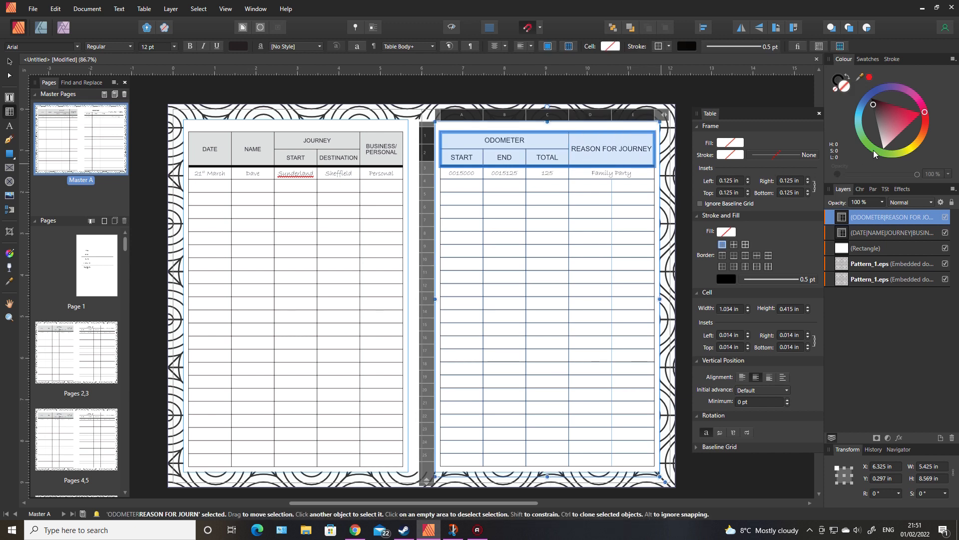
{"action": "left_click_drag", "start_coordinate": [859, 77], "coordinate": [351, 138]}
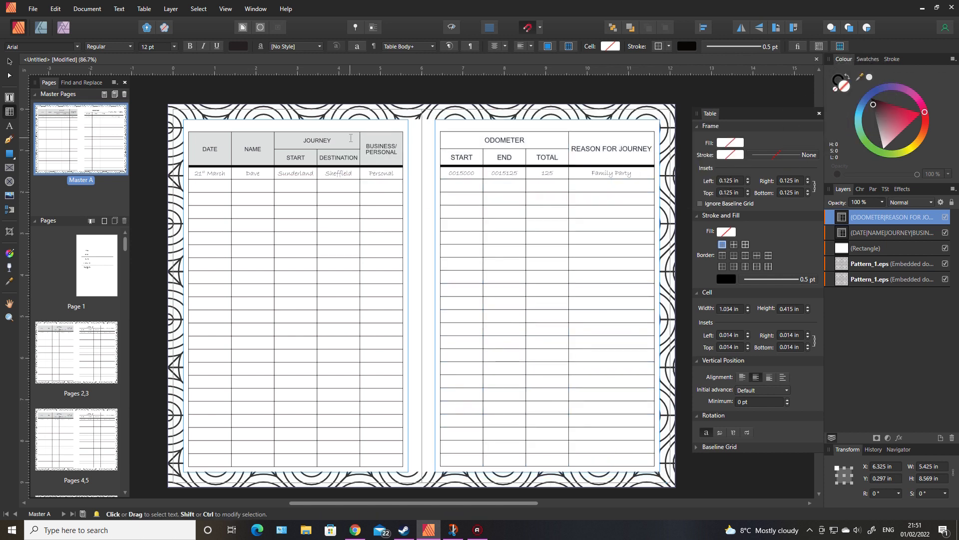
{"action": "left_click", "coordinate": [726, 231]}
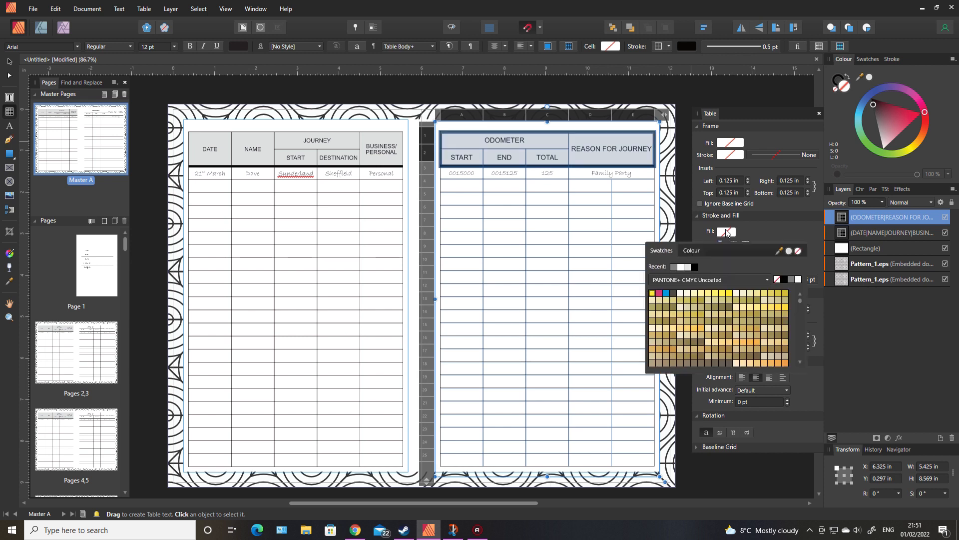
{"action": "left_click", "coordinate": [789, 251]}
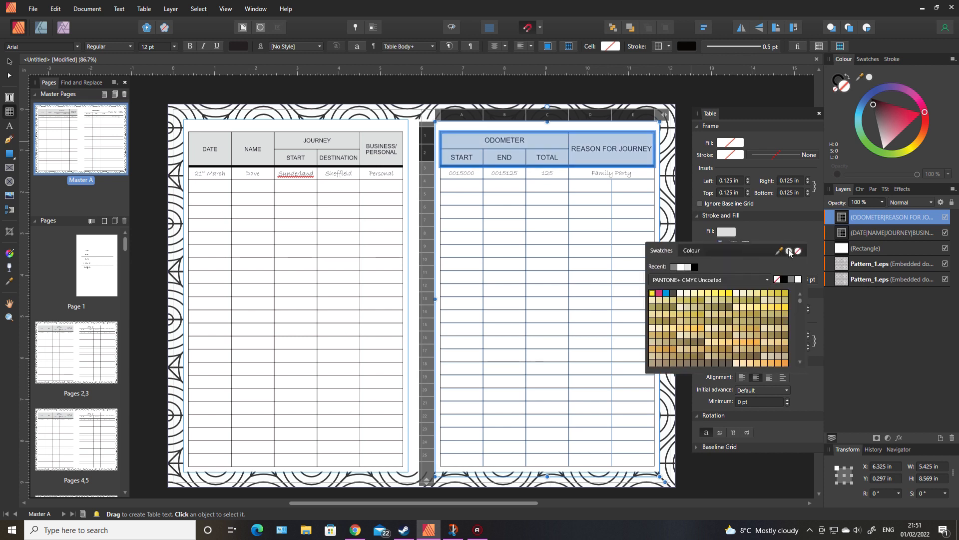
{"action": "left_click", "coordinate": [758, 97]}
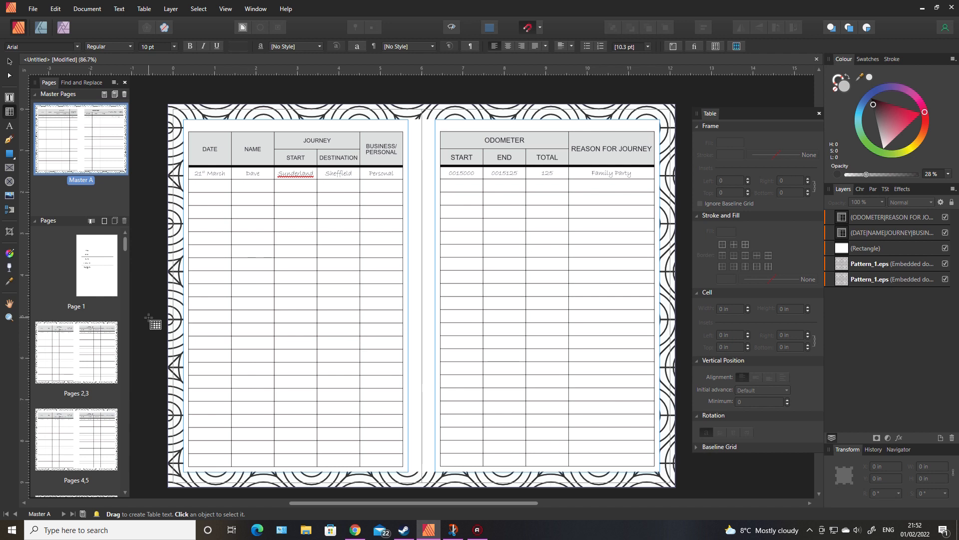
{"action": "left_click", "coordinate": [9, 61]}
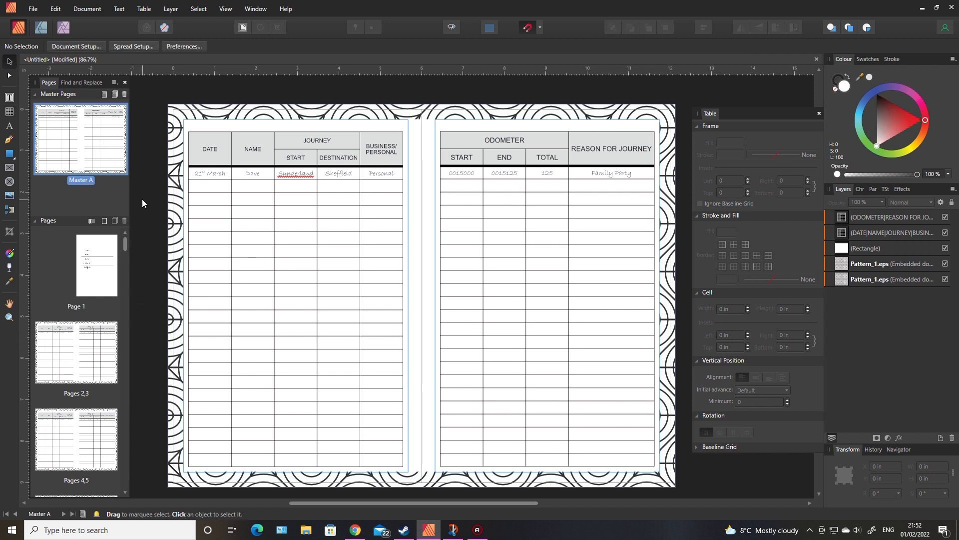
{"action": "left_click", "coordinate": [820, 112]}
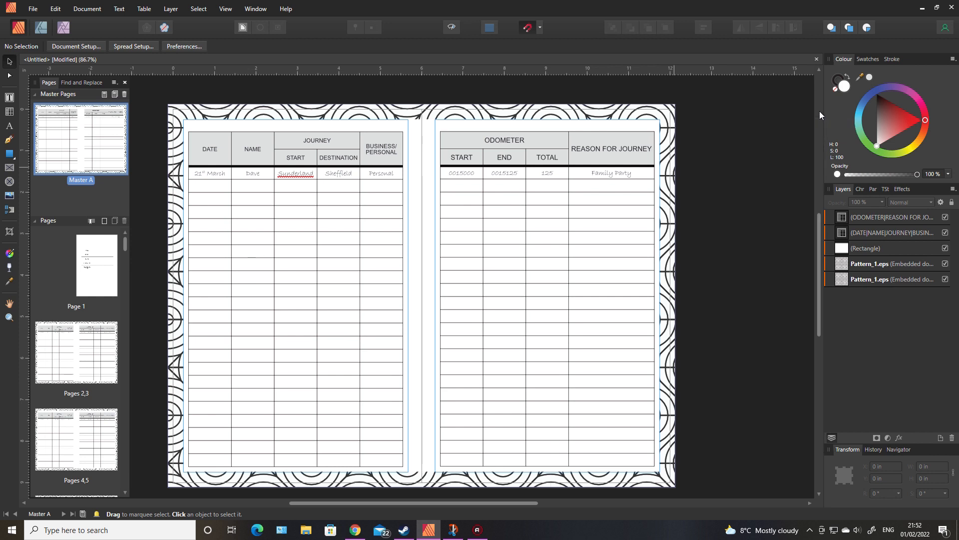